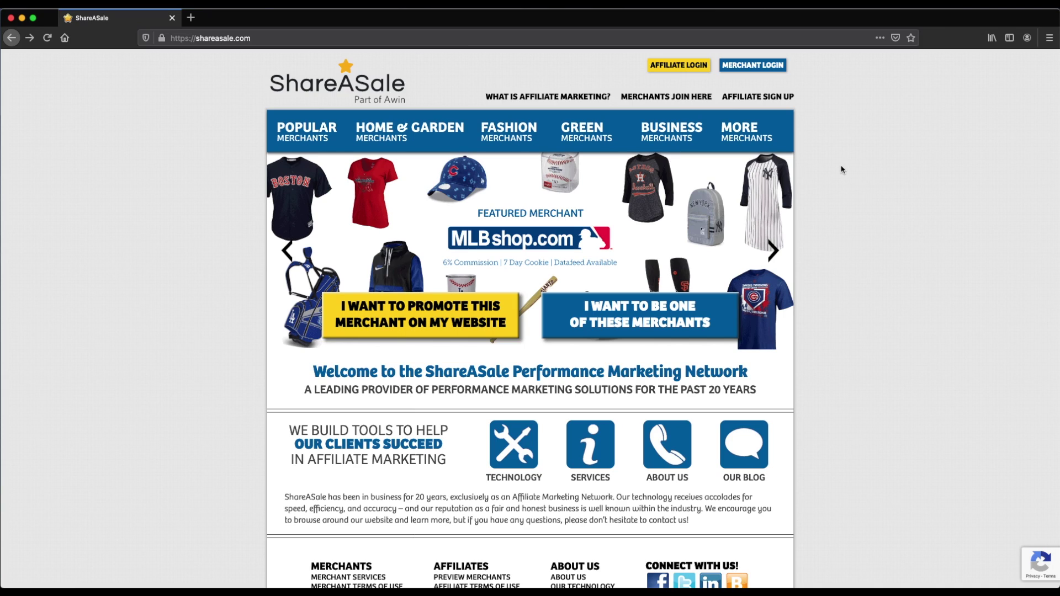
Choose United States of America as the country and enter the account username.
{"action": "scroll", "coordinate": [841, 170], "scroll_direction": "up", "scroll_amount": 1}
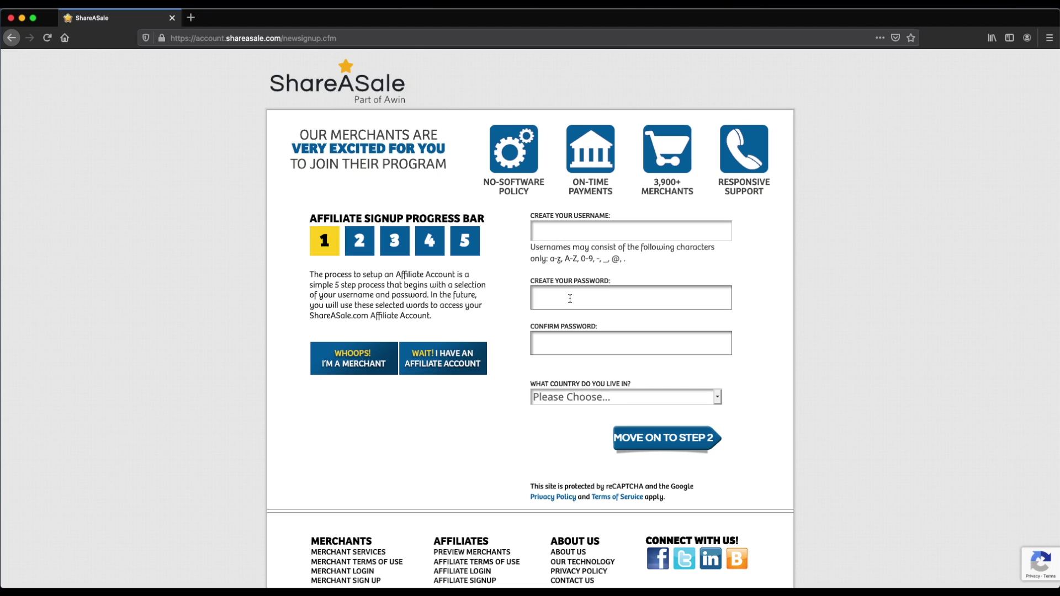
{"action": "left_click", "coordinate": [584, 399]}
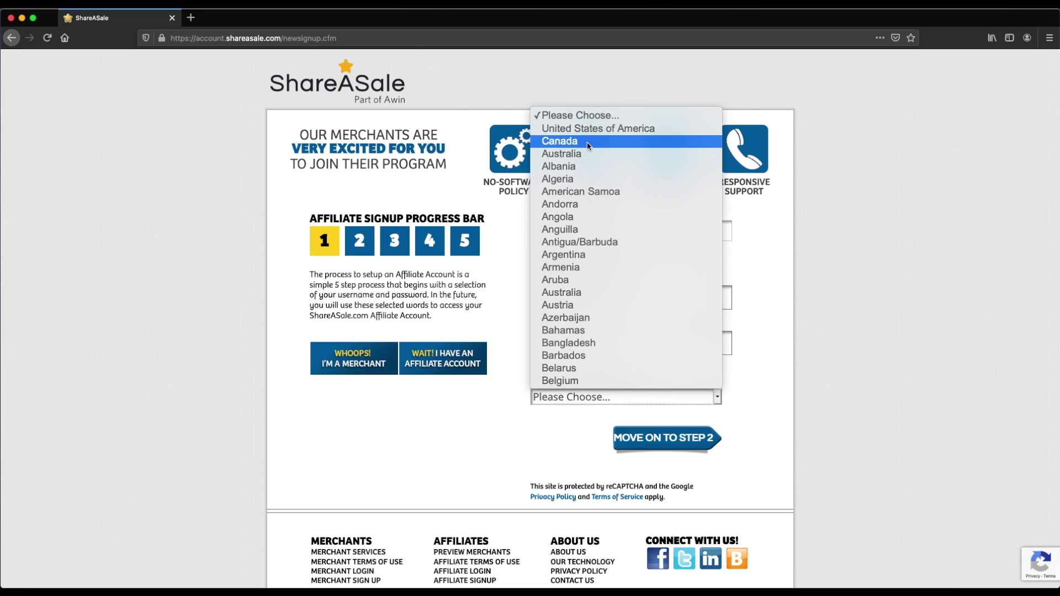
{"action": "left_click", "coordinate": [589, 128]}
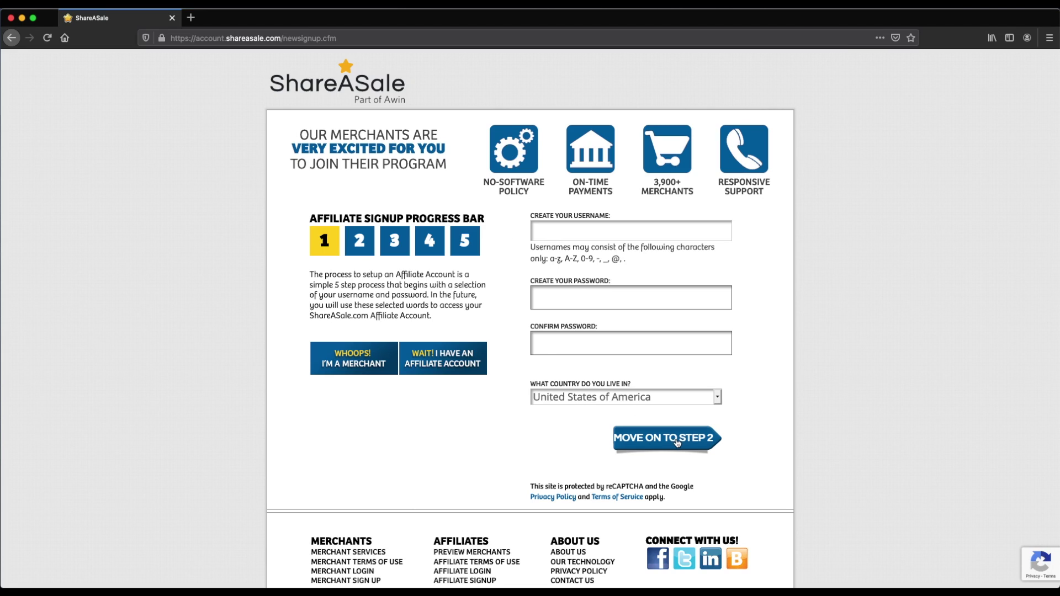
{"action": "left_click", "coordinate": [550, 231]}
{"action": "type", "text": "testaccount"}
Fill both password fields with Firefox's securely generated password.
{"action": "left_click", "coordinate": [550, 293]}
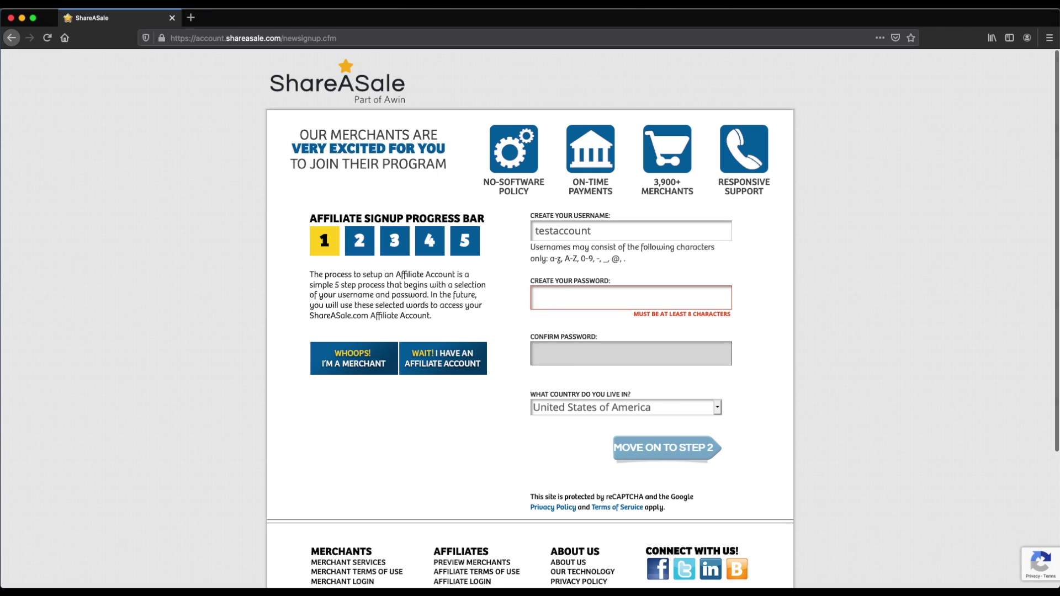
{"action": "left_click", "coordinate": [582, 320]}
{"action": "left_click", "coordinate": [580, 326]}
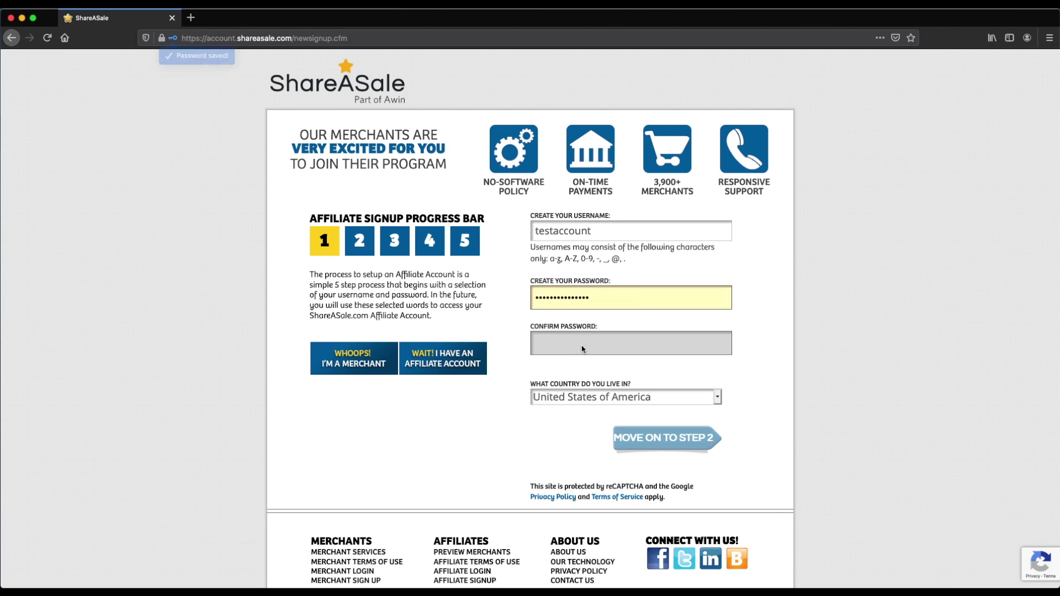
{"action": "left_click", "coordinate": [569, 290]}
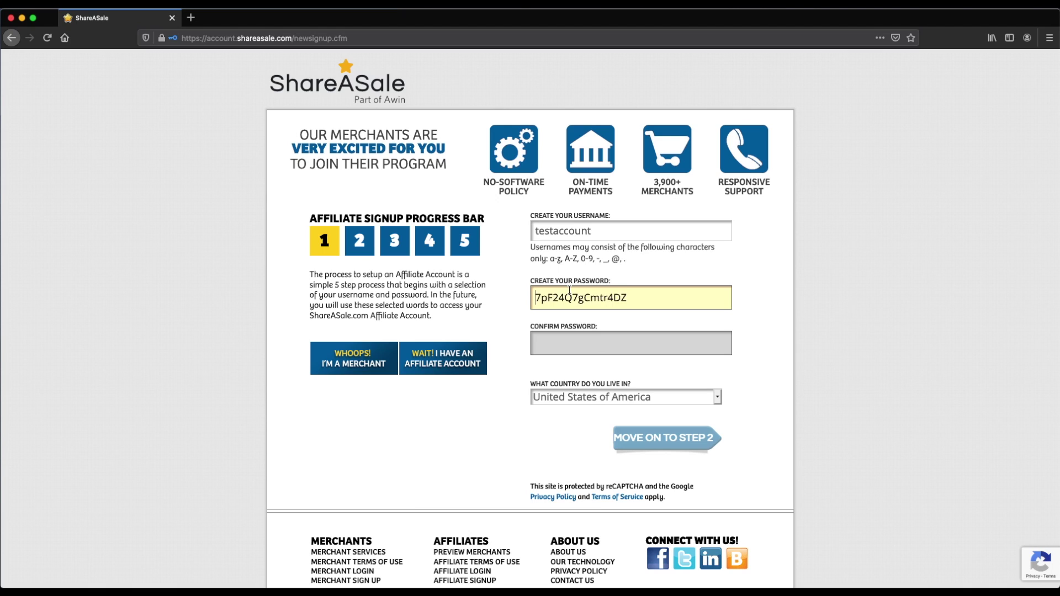
{"action": "left_click", "coordinate": [565, 337]}
{"action": "key", "text": "Down"}
{"action": "key", "text": "Return"}
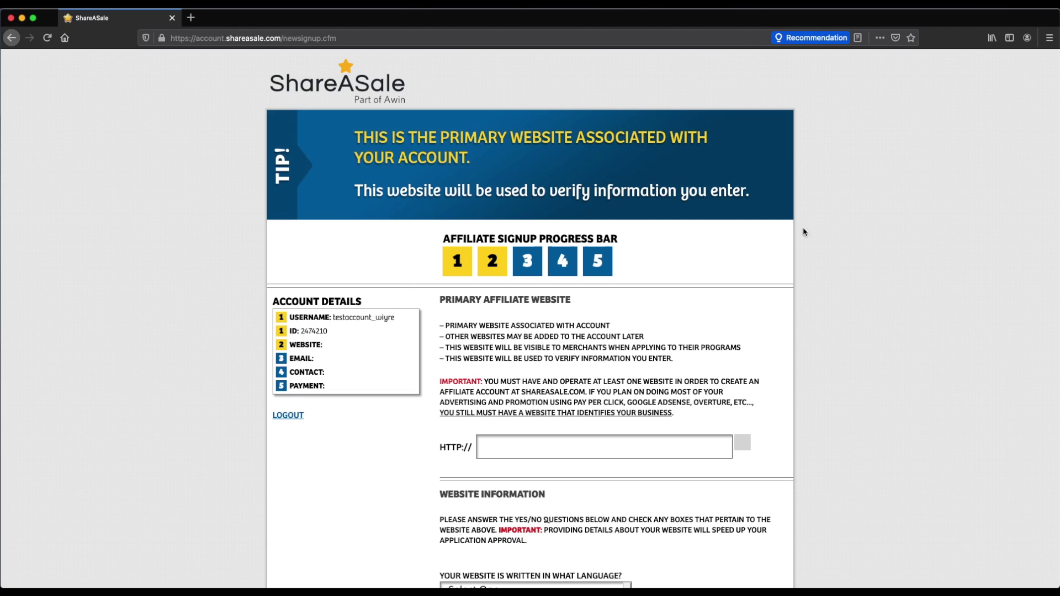
Submit wiyre.work as the English-language primary website to reach step 3.
{"action": "scroll", "coordinate": [586, 440], "scroll_direction": "down", "scroll_amount": 10}
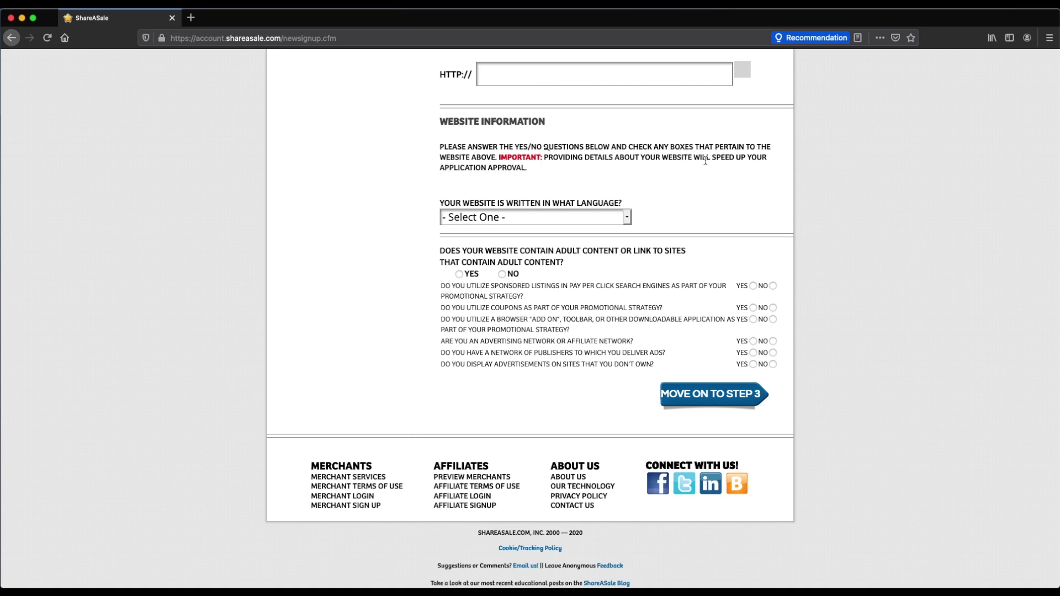
{"action": "scroll", "coordinate": [737, 174], "scroll_direction": "up", "scroll_amount": 3}
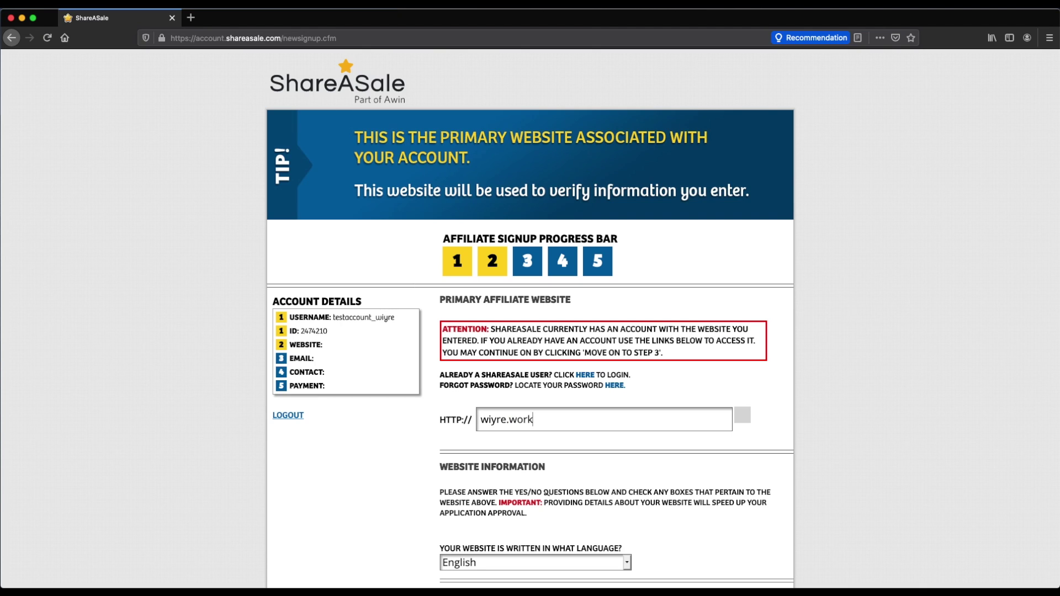
{"action": "scroll", "coordinate": [726, 308], "scroll_direction": "down", "scroll_amount": 9}
{"action": "left_click", "coordinate": [727, 308]}
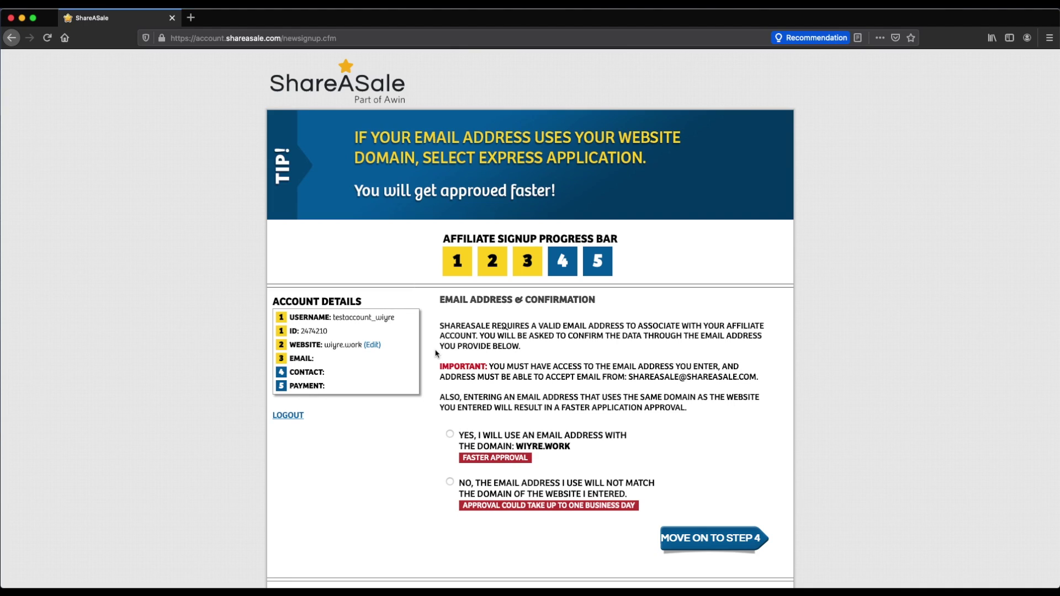
Choose the standard application, stating the email won't match the website domain.
{"action": "left_click", "coordinate": [450, 483]}
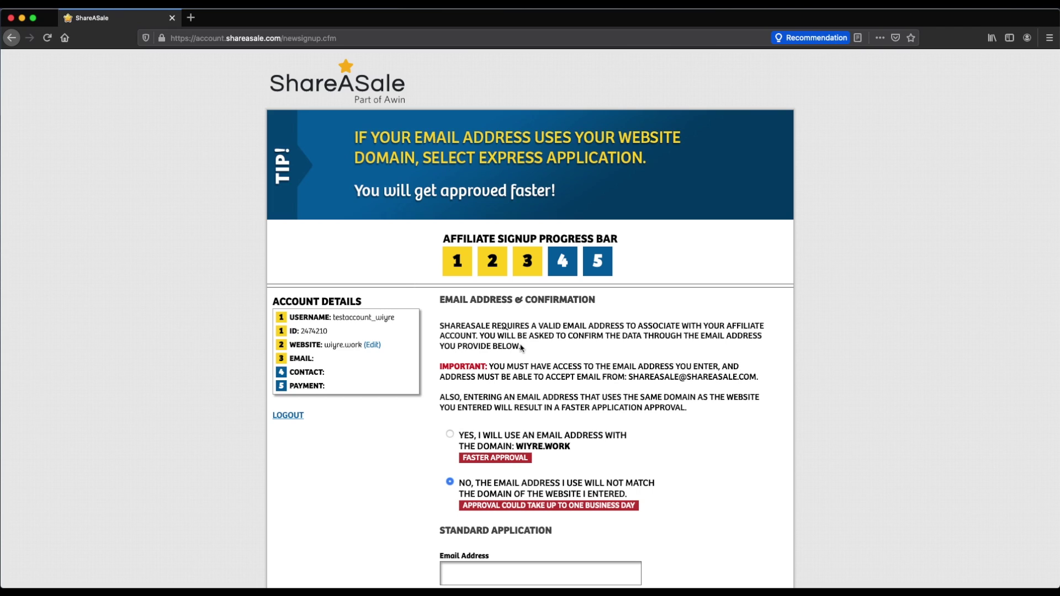
{"action": "scroll", "coordinate": [449, 386], "scroll_direction": "down", "scroll_amount": 2}
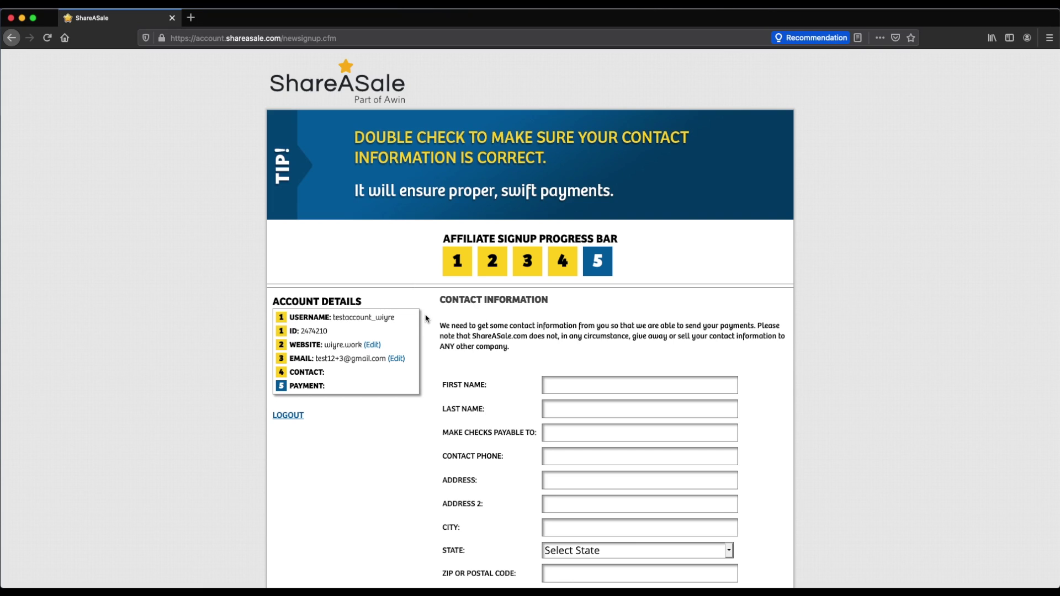
Fill in the contact details, entering 'Test' as the description.
{"action": "scroll", "coordinate": [430, 340], "scroll_direction": "down", "scroll_amount": 1}
{"action": "scroll", "coordinate": [429, 341], "scroll_direction": "down", "scroll_amount": 3}
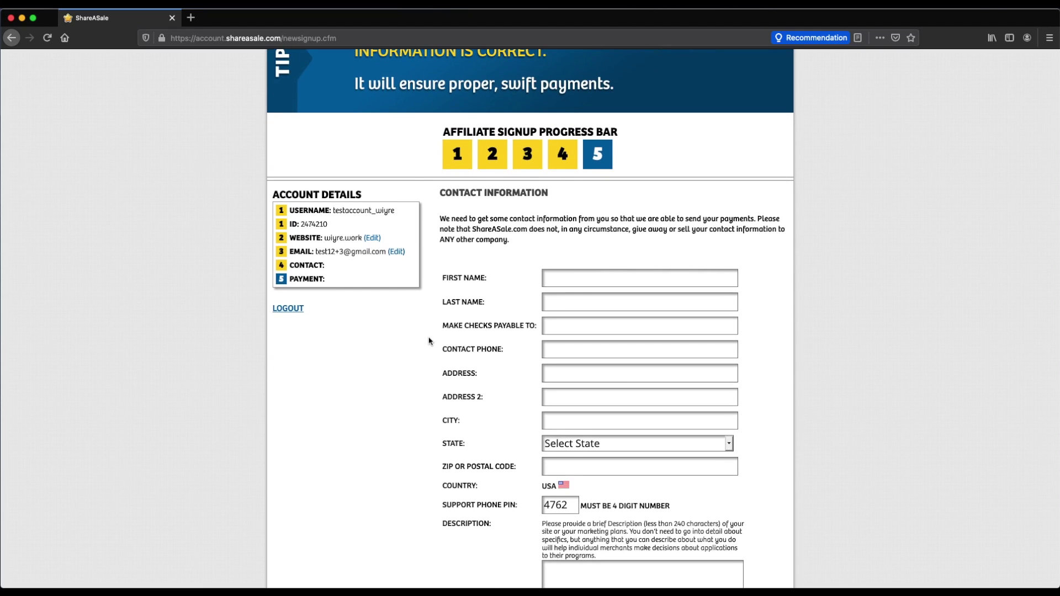
{"action": "scroll", "coordinate": [432, 386], "scroll_direction": "down", "scroll_amount": 1}
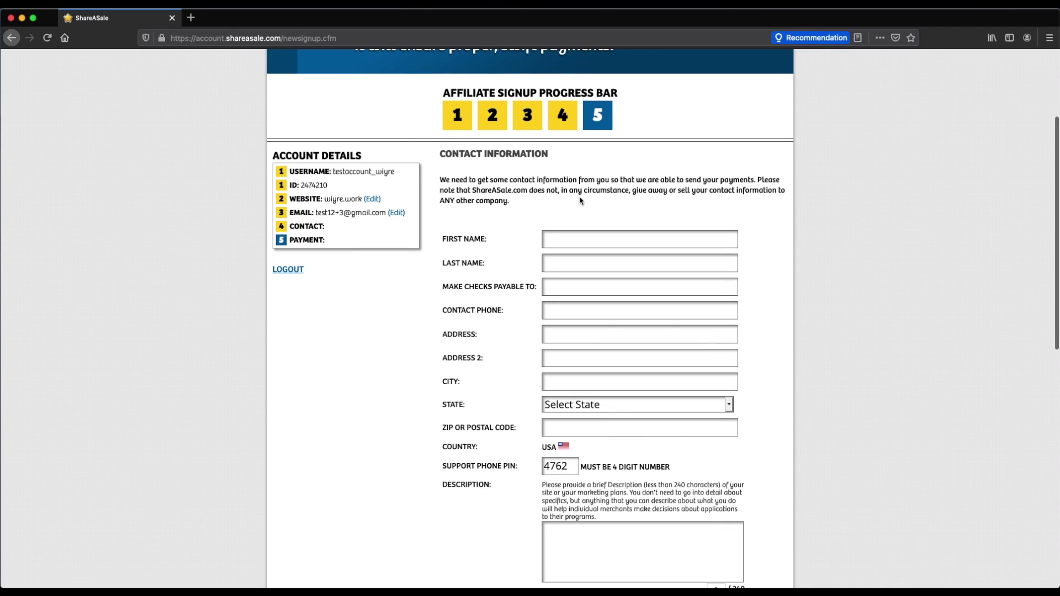
{"action": "scroll", "coordinate": [433, 378], "scroll_direction": "down", "scroll_amount": 2}
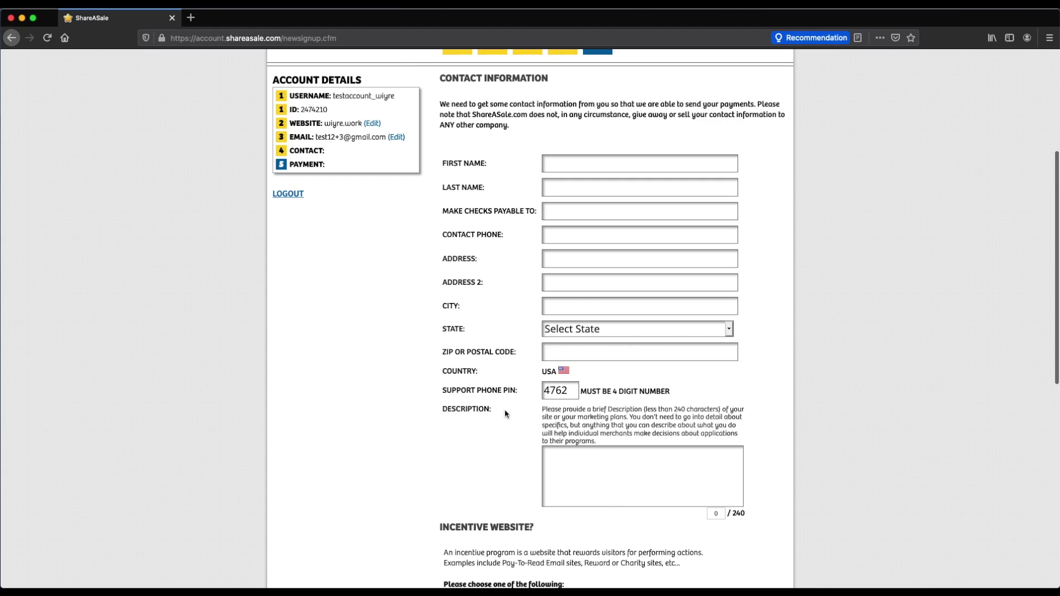
{"action": "scroll", "coordinate": [430, 365], "scroll_direction": "down", "scroll_amount": 2}
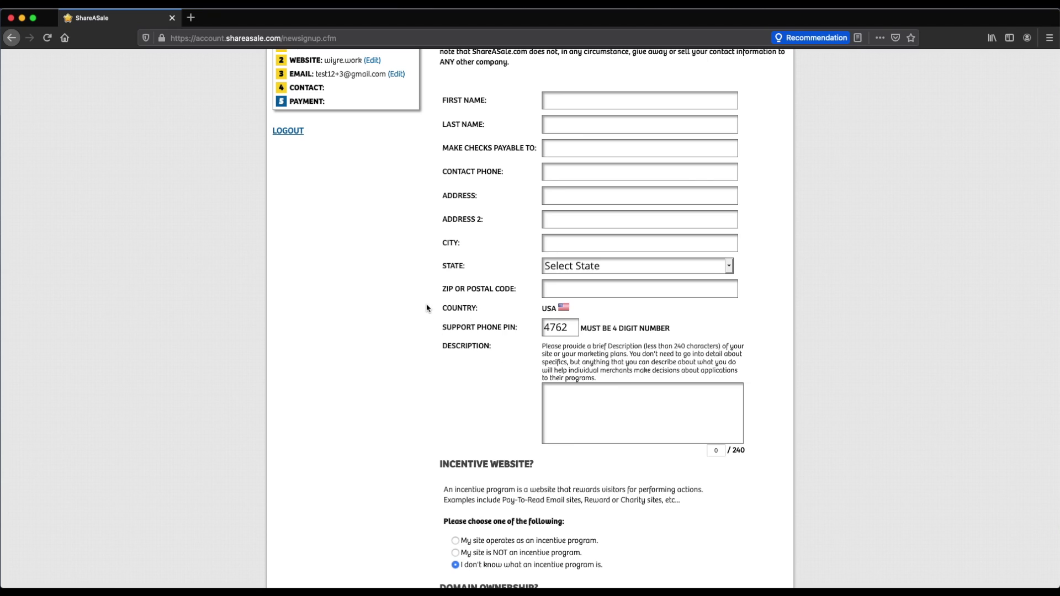
{"action": "scroll", "coordinate": [427, 309], "scroll_direction": "down", "scroll_amount": 5}
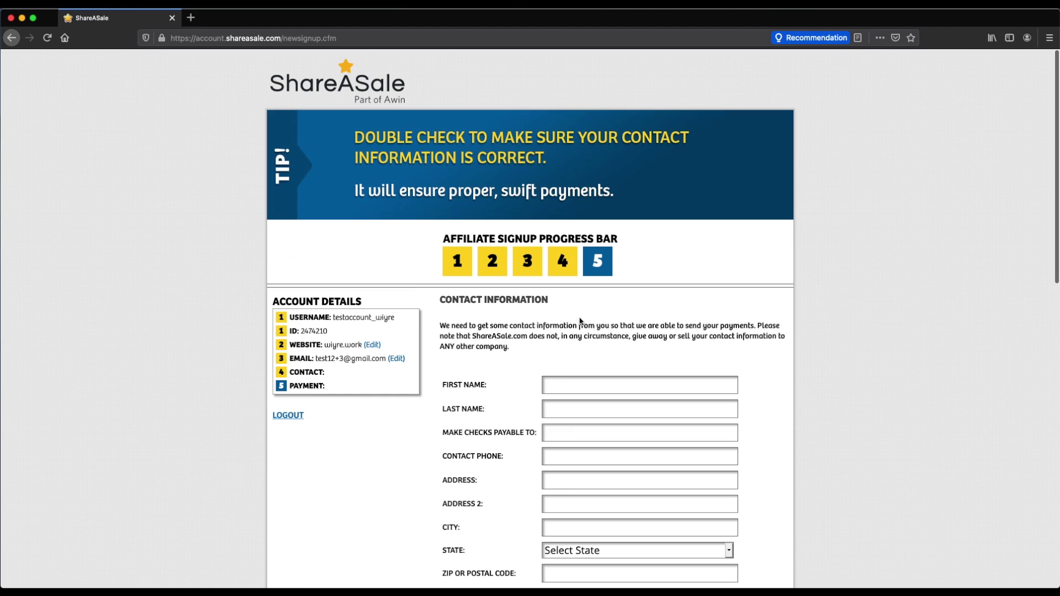
{"action": "type", "text": "Test"}
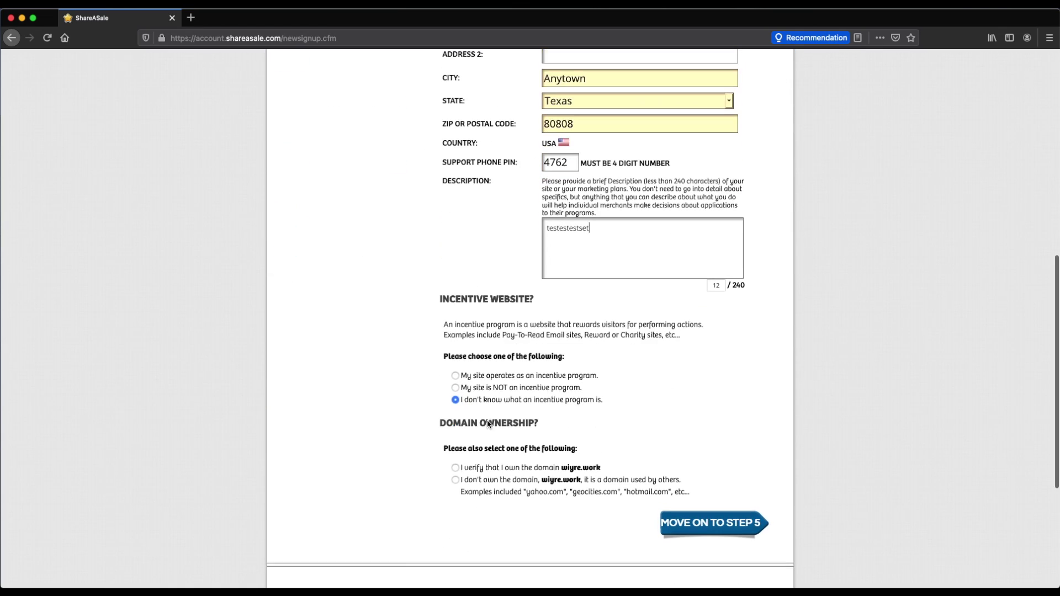
Submit the contact details for step 5 and accept the address-not-found warning.
{"action": "scroll", "coordinate": [531, 332], "scroll_direction": "down", "scroll_amount": 2}
{"action": "left_click", "coordinate": [715, 473]}
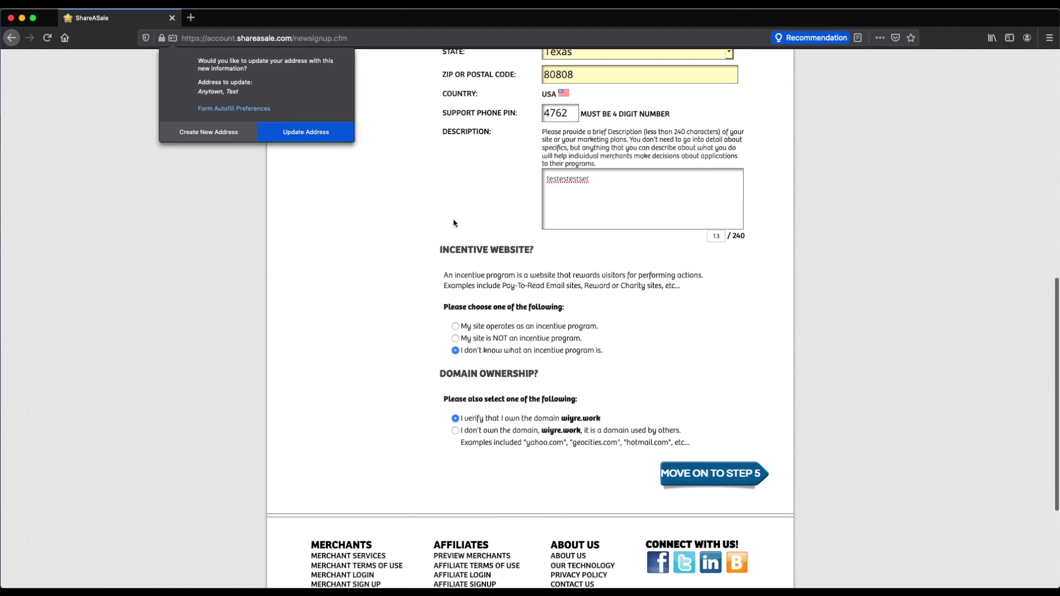
{"action": "left_click", "coordinate": [479, 348]}
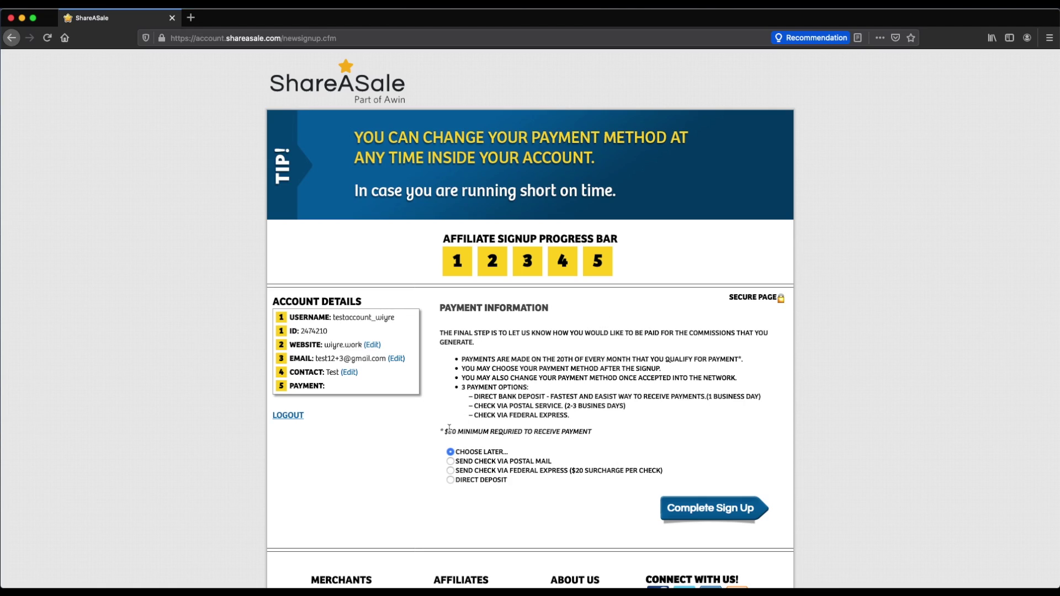
Keep 'Choose Later...' as the payment method.
{"action": "left_click_drag", "start_coordinate": [444, 431], "coordinate": [463, 430]}
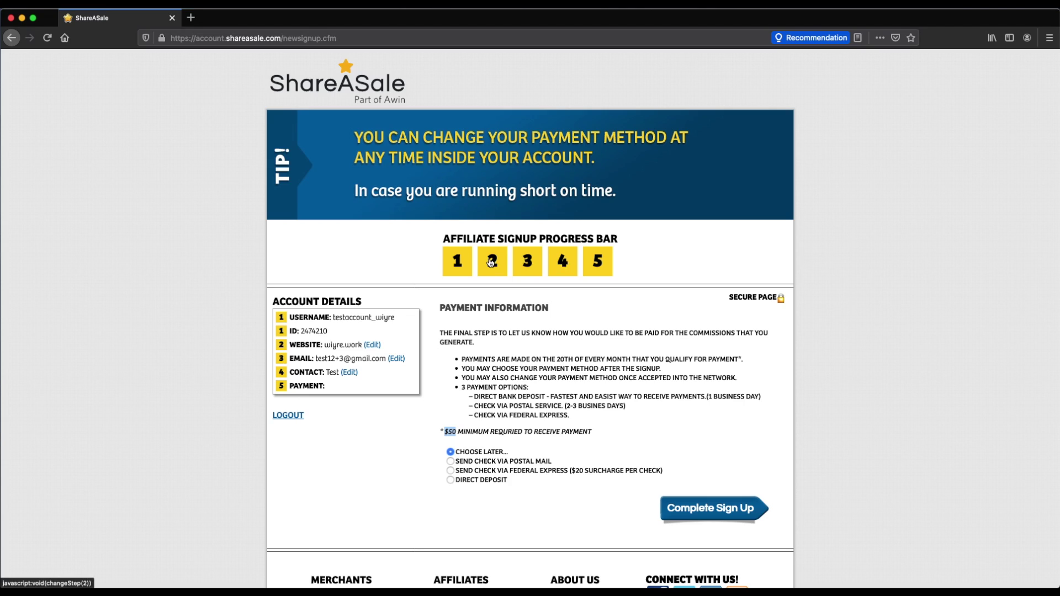
Complete sign-up, agree to the terms, verify the details and submit the application.
{"action": "left_click", "coordinate": [669, 506]}
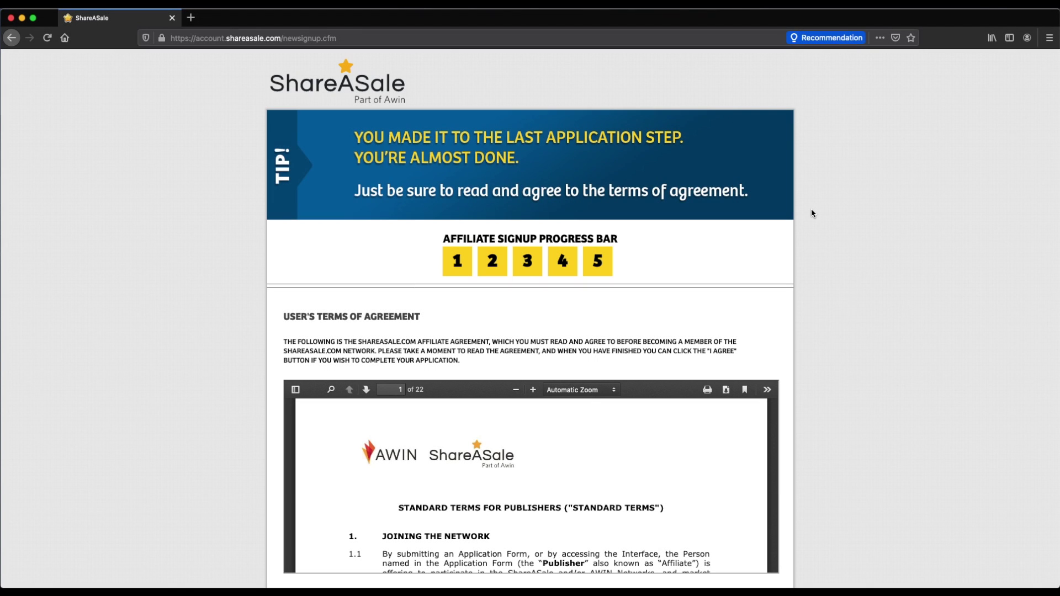
{"action": "scroll", "coordinate": [812, 214], "scroll_direction": "down", "scroll_amount": 5}
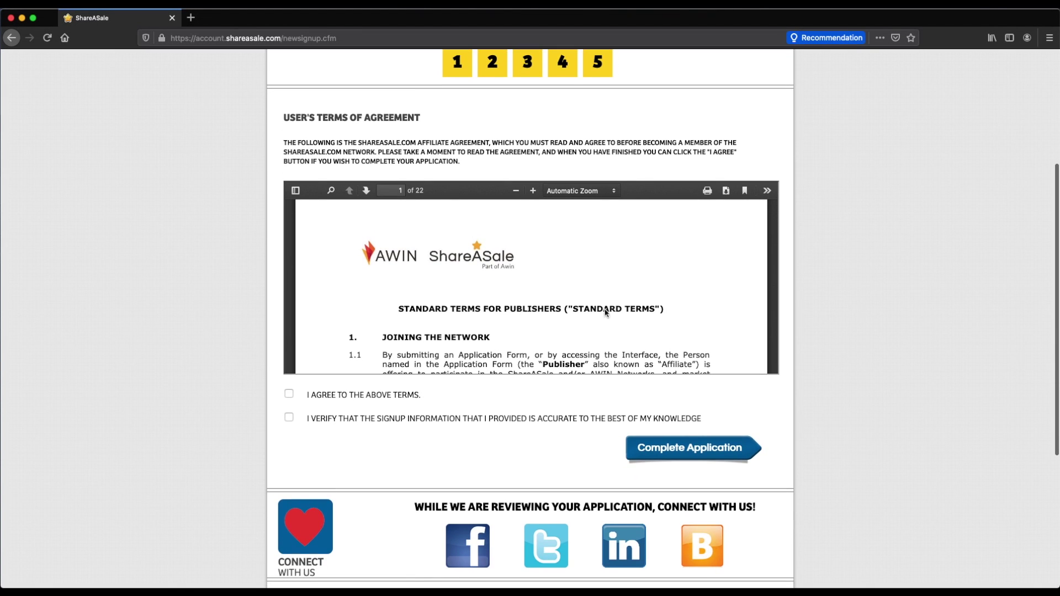
{"action": "left_click", "coordinate": [289, 394]}
{"action": "left_click", "coordinate": [289, 418]}
{"action": "left_click", "coordinate": [698, 449]}
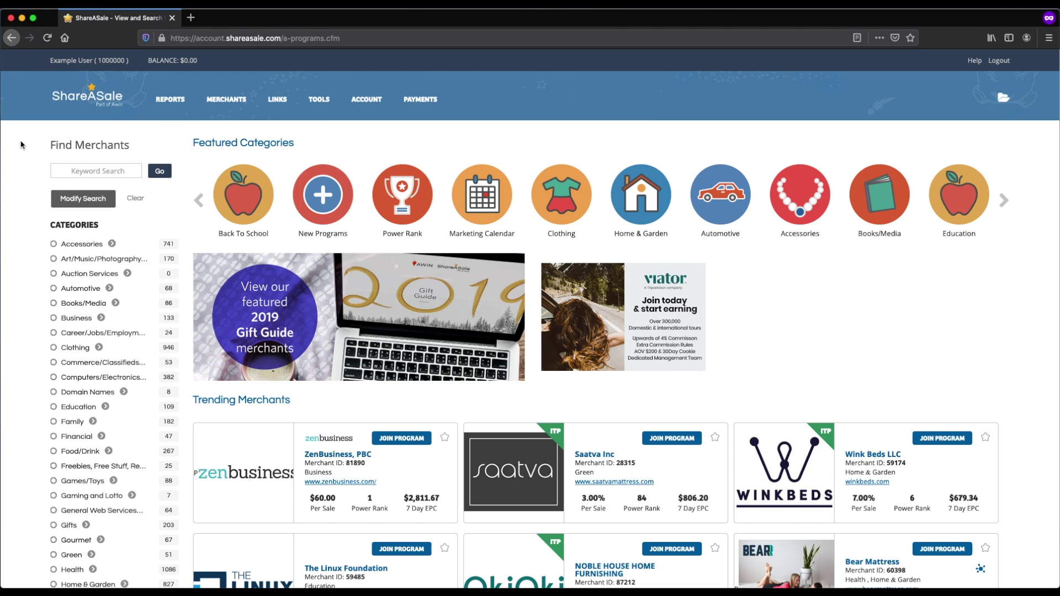
Browse the merchant directory's categories and Trending Merchants to reach Bear Mattress's page.
{"action": "scroll", "coordinate": [21, 158], "scroll_direction": "up", "scroll_amount": 1}
{"action": "left_click_drag", "start_coordinate": [49, 227], "coordinate": [103, 231]}
{"action": "left_click", "coordinate": [35, 230]}
{"action": "scroll", "coordinate": [34, 255], "scroll_direction": "down", "scroll_amount": 5}
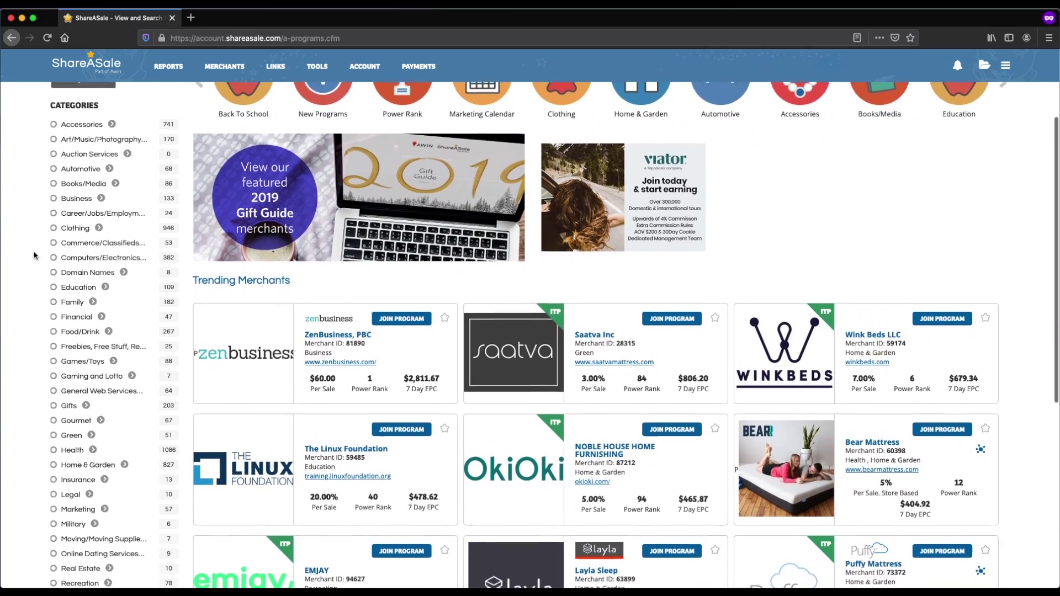
{"action": "scroll", "coordinate": [34, 256], "scroll_direction": "down", "scroll_amount": 2}
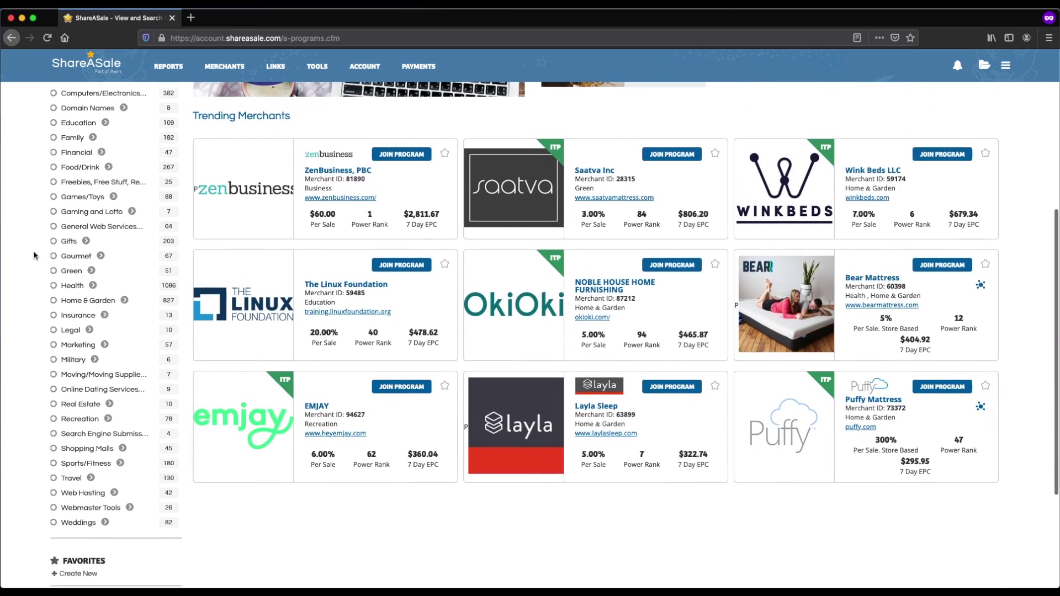
{"action": "scroll", "coordinate": [35, 255], "scroll_direction": "up", "scroll_amount": 7}
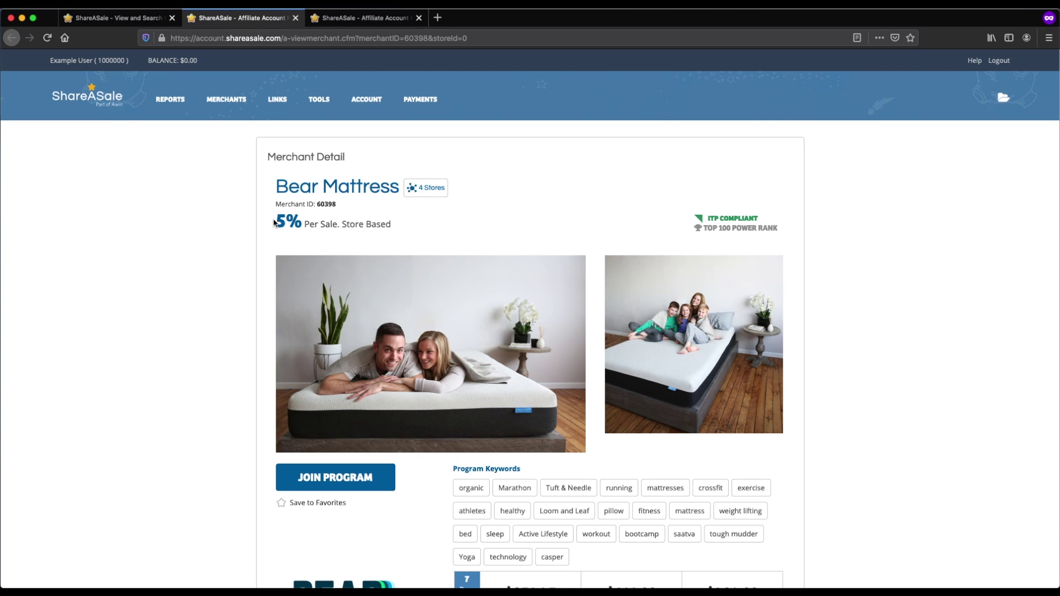
Show Bear Mattress's last-30-days stats, then switch to the Layla Sleep tab.
{"action": "scroll", "coordinate": [263, 233], "scroll_direction": "down", "scroll_amount": 3}
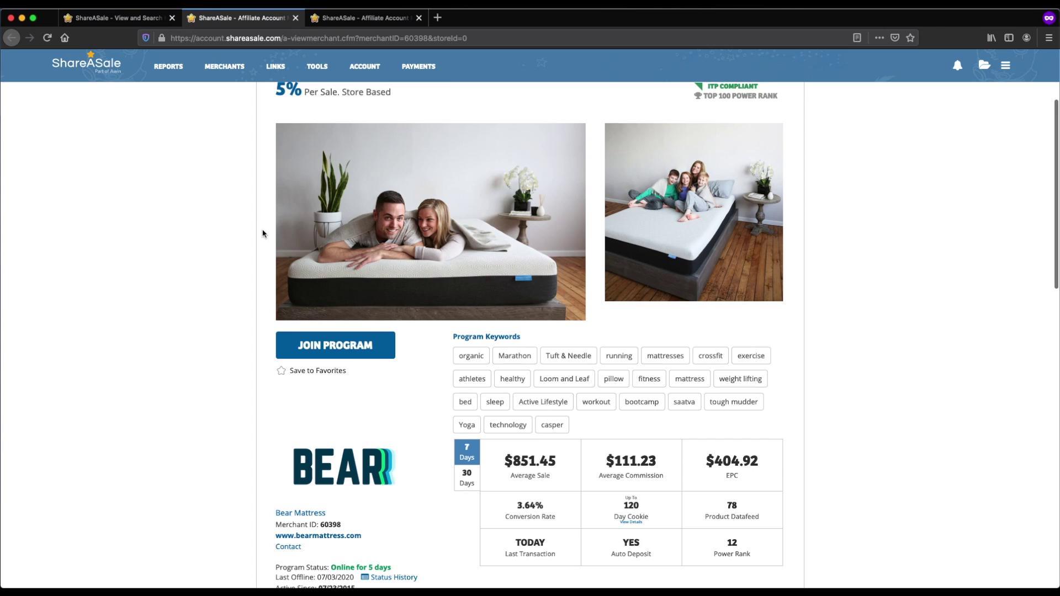
{"action": "scroll", "coordinate": [262, 233], "scroll_direction": "down", "scroll_amount": 3}
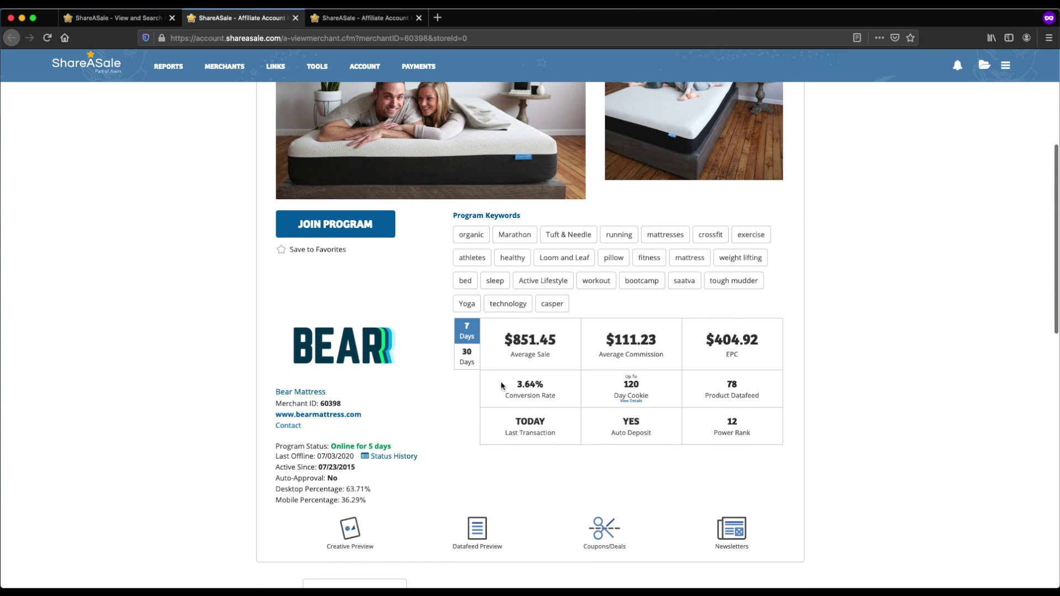
{"action": "left_click", "coordinate": [467, 359]}
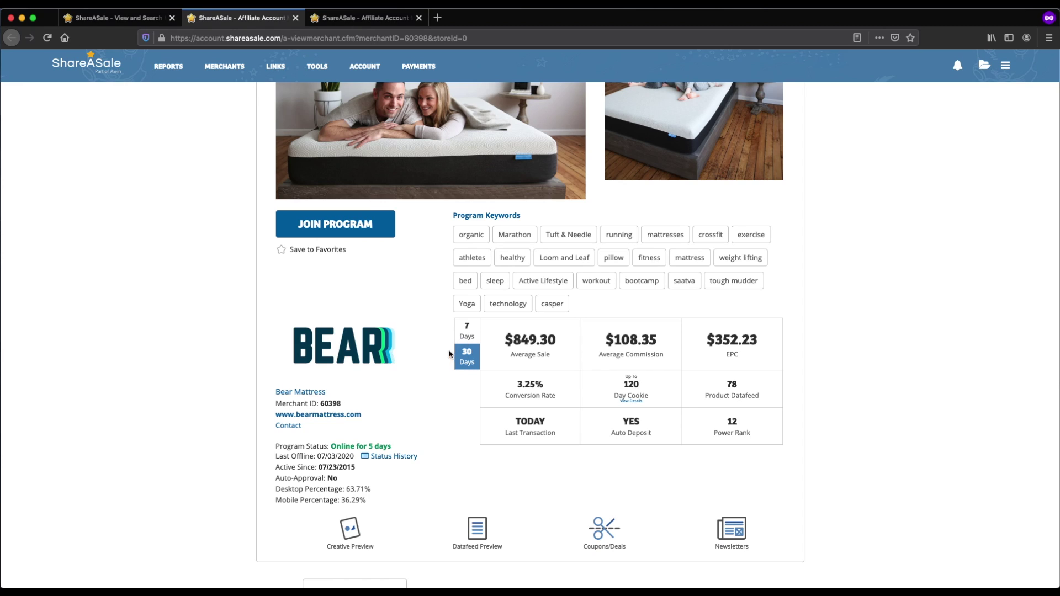
{"action": "scroll", "coordinate": [438, 370], "scroll_direction": "down", "scroll_amount": 1}
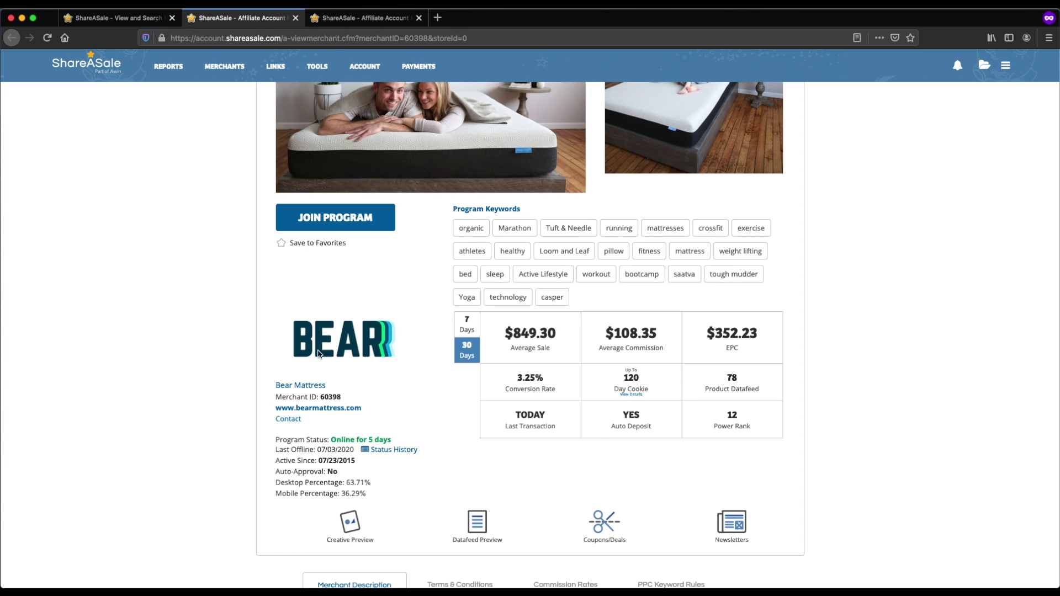
{"action": "left_click", "coordinate": [341, 22]}
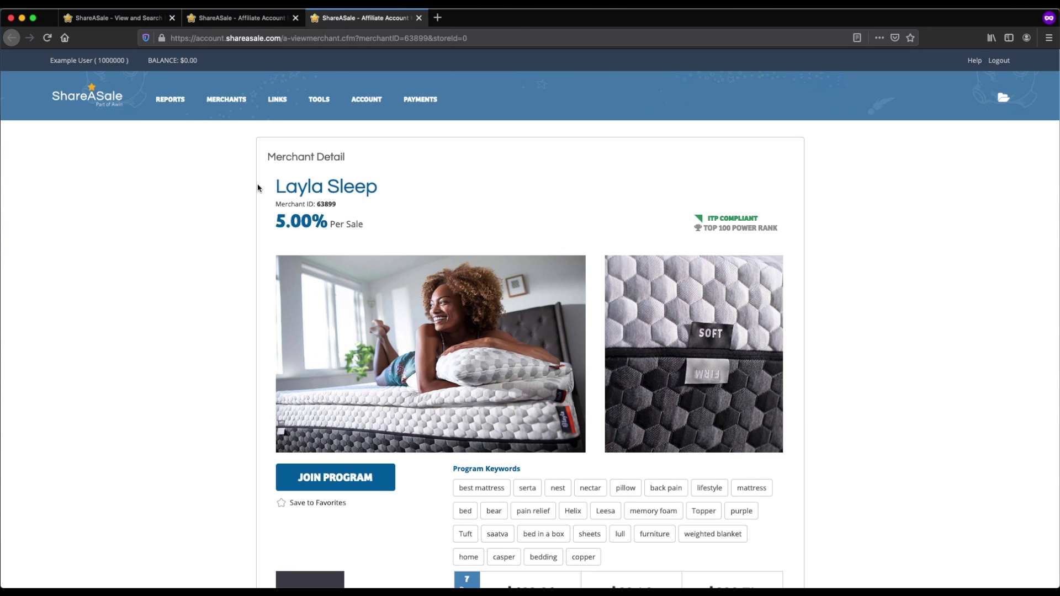
Toggle Layla Sleep's stats to 30 days, showing $259.14 EPC.
{"action": "scroll", "coordinate": [257, 188], "scroll_direction": "down", "scroll_amount": 5}
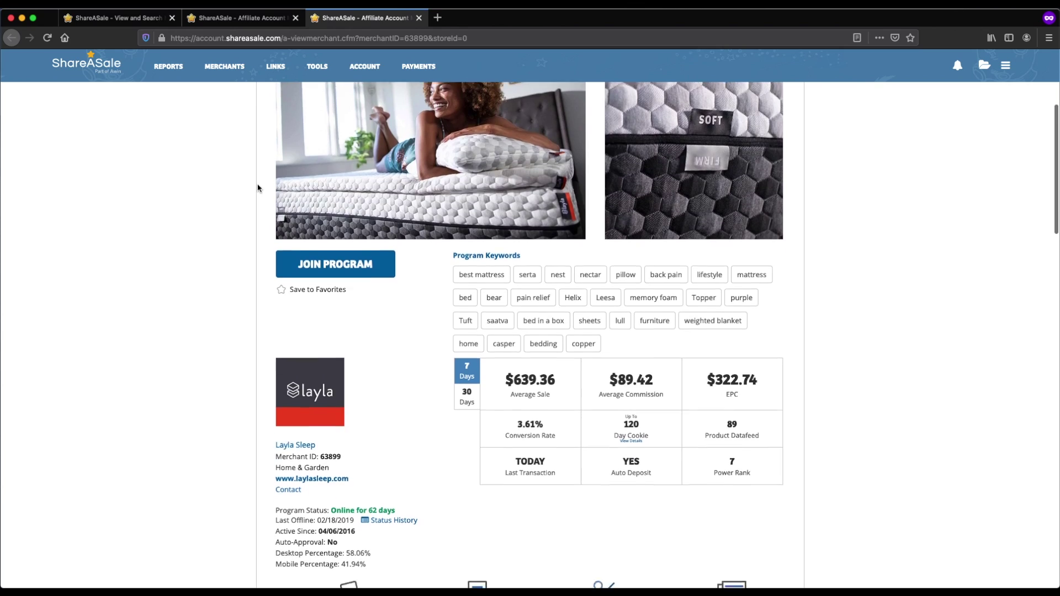
{"action": "left_click", "coordinate": [466, 314]}
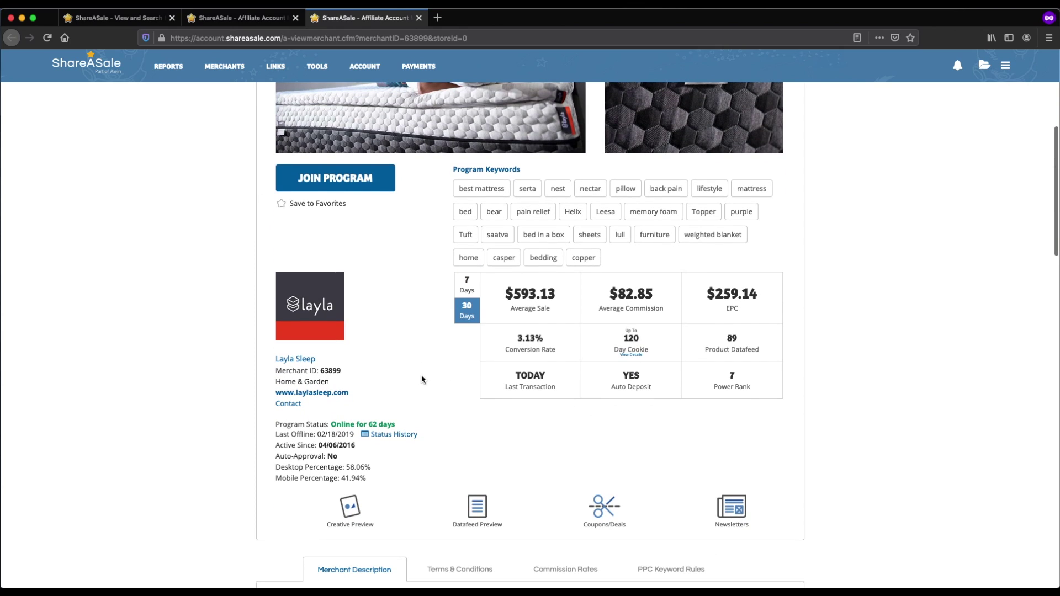
Return to Bear Mattress and highlight its 30-day EPC of $352.23.
{"action": "left_click", "coordinate": [228, 18]}
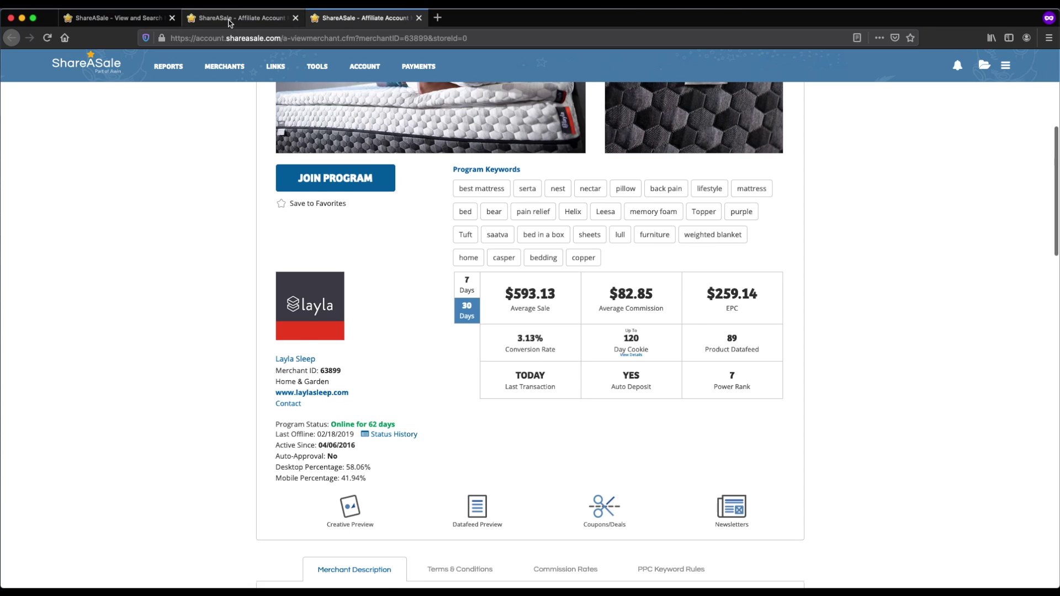
{"action": "scroll", "coordinate": [265, 341], "scroll_direction": "down", "scroll_amount": 1}
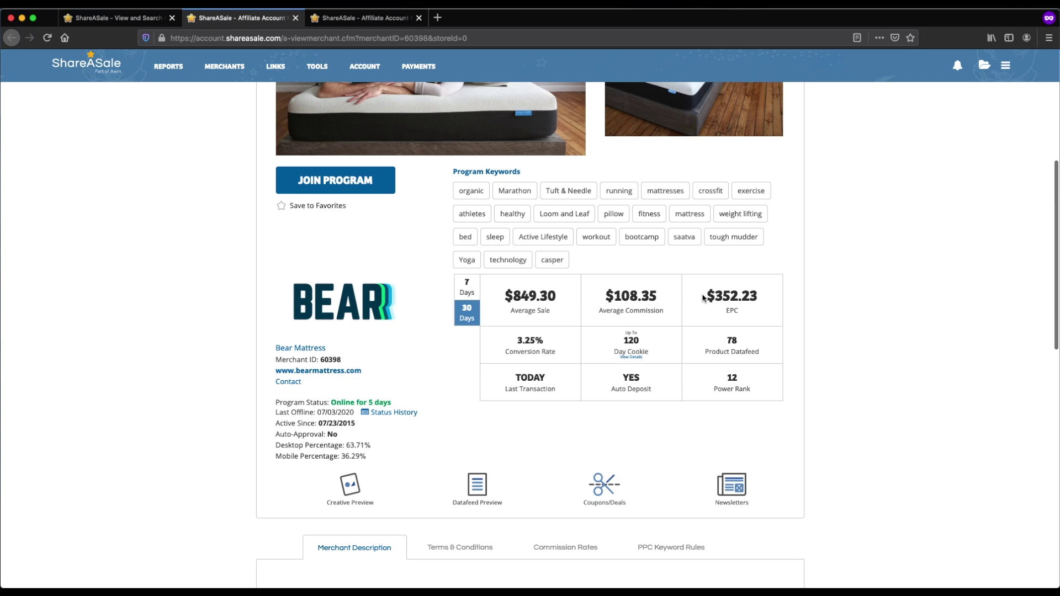
{"action": "left_click_drag", "start_coordinate": [709, 297], "coordinate": [770, 298]}
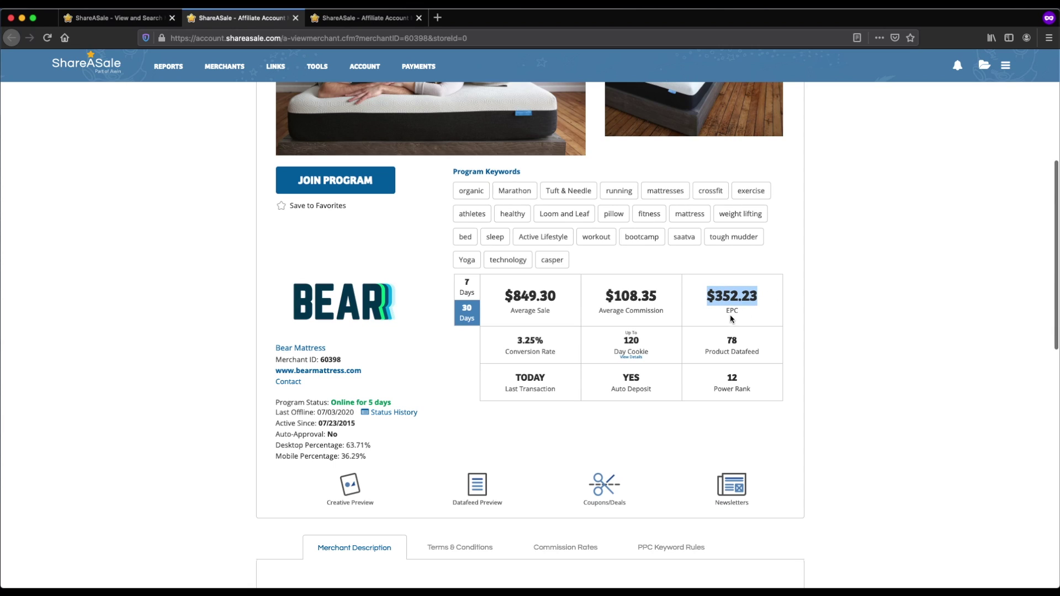
{"action": "double_click", "coordinate": [732, 311]}
{"action": "left_click", "coordinate": [763, 297]}
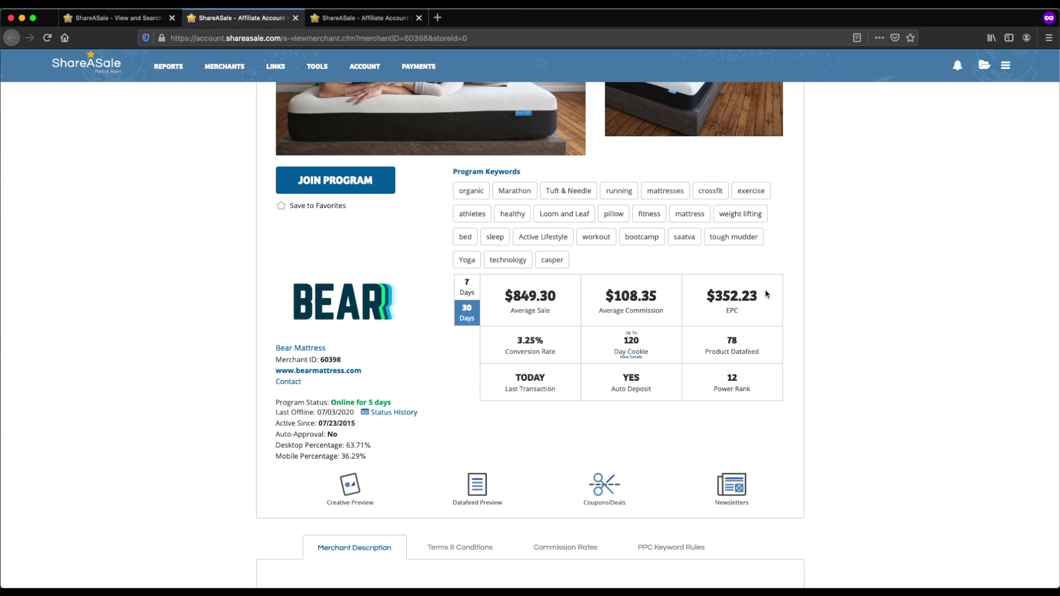
{"action": "scroll", "coordinate": [787, 264], "scroll_direction": "up", "scroll_amount": 1}
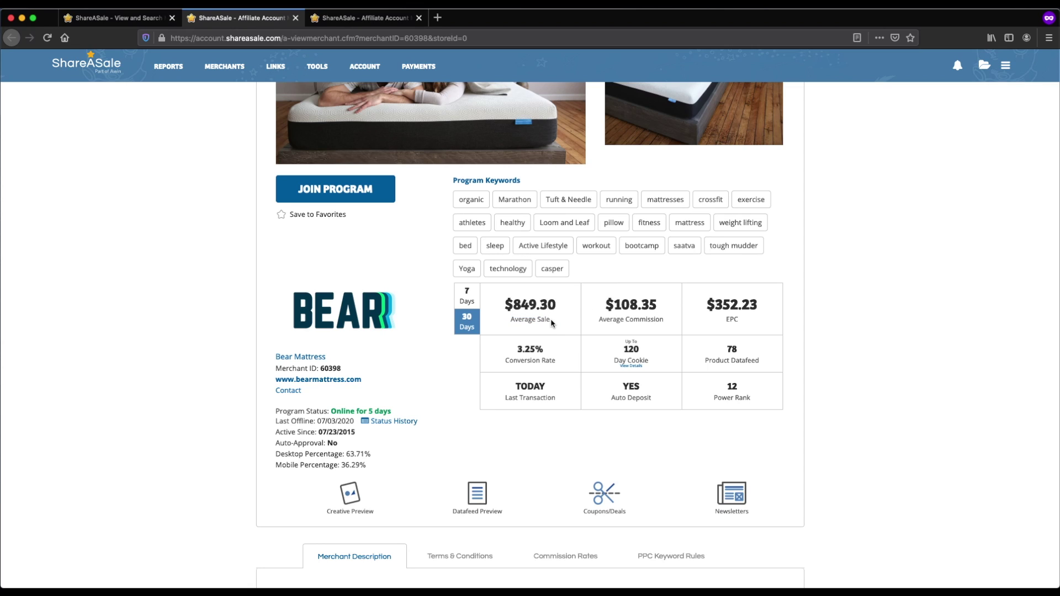
{"action": "left_click_drag", "start_coordinate": [594, 321], "coordinate": [627, 318]}
{"action": "left_click", "coordinate": [665, 325]}
{"action": "double_click", "coordinate": [507, 359]}
{"action": "left_click", "coordinate": [574, 359]}
{"action": "left_click_drag", "start_coordinate": [766, 399], "coordinate": [711, 398]}
{"action": "left_click", "coordinate": [710, 398]}
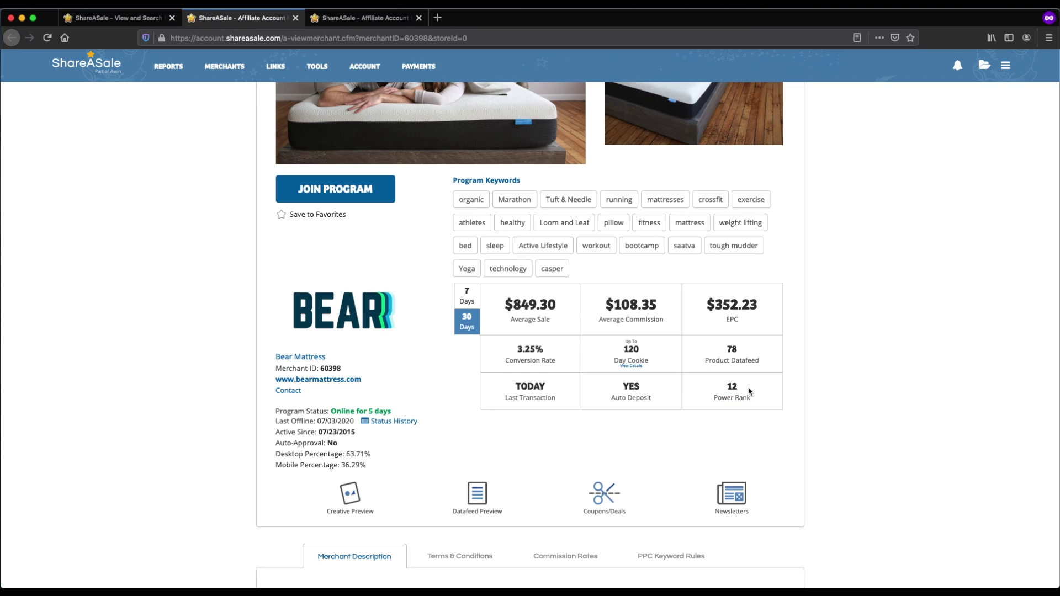
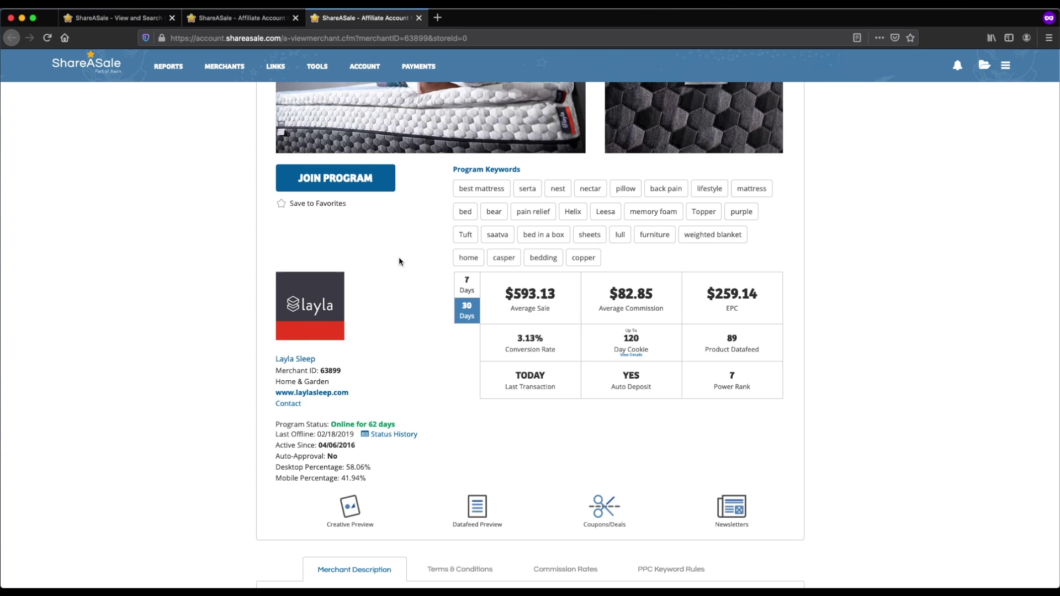
Switch to the Bear Mattress merchant tab to compare it with Layla Sleep.
{"action": "left_click", "coordinate": [254, 18]}
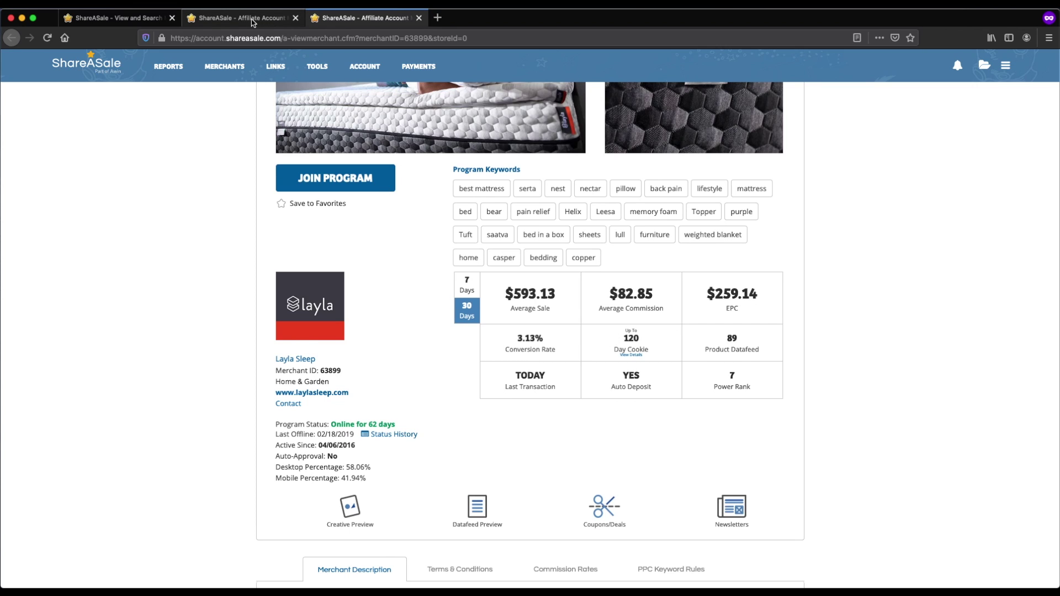
Compare 120-day cookies and conversion rates: Layla Sleep 3.13% versus Bear Mattress 3.25%.
{"action": "left_click_drag", "start_coordinate": [624, 348], "coordinate": [642, 352]}
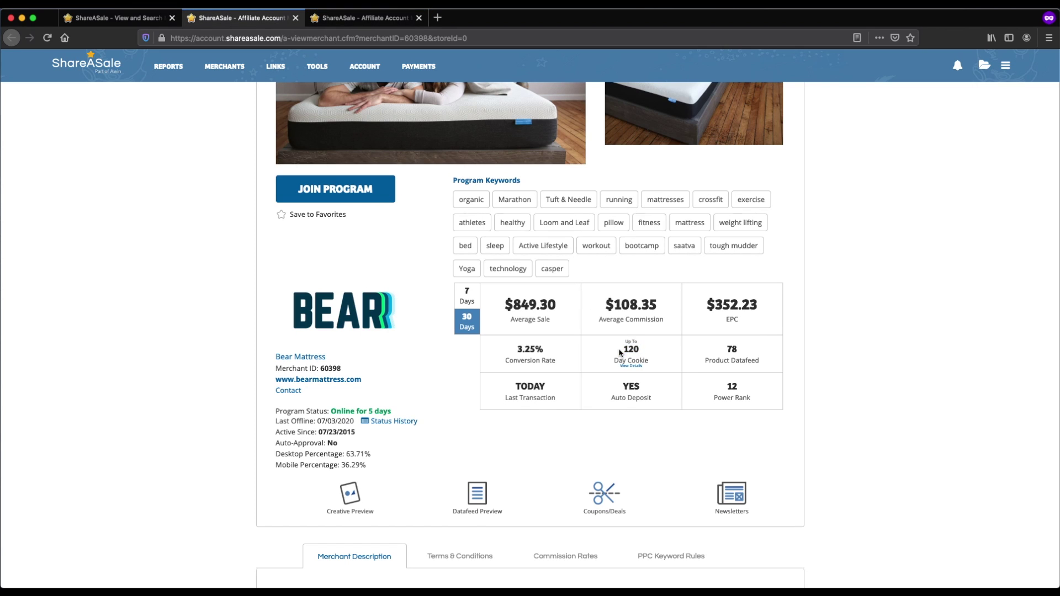
{"action": "key", "text": "ctrl+Tab"}
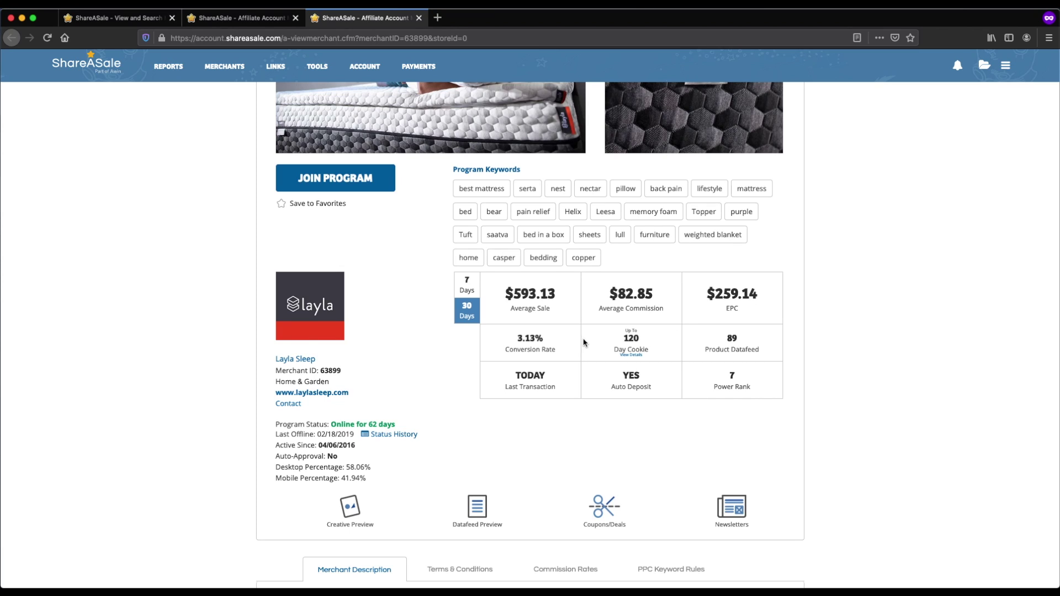
{"action": "left_click_drag", "start_coordinate": [561, 347], "coordinate": [500, 348]}
{"action": "left_click", "coordinate": [496, 347]}
{"action": "left_click_drag", "start_coordinate": [534, 339], "coordinate": [532, 341]}
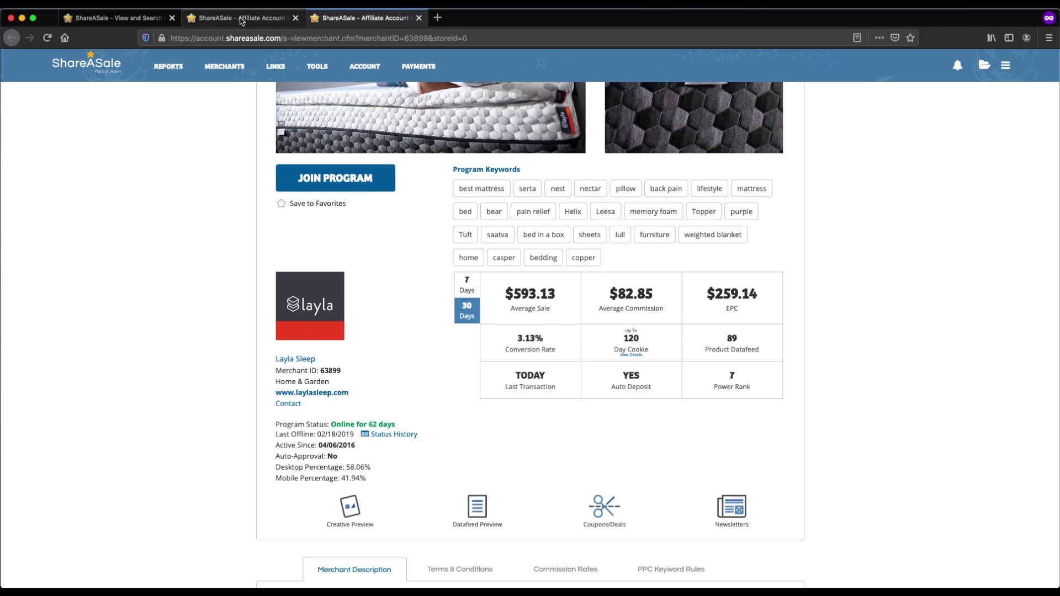
{"action": "left_click", "coordinate": [241, 18]}
{"action": "left_click_drag", "start_coordinate": [543, 350], "coordinate": [536, 350]}
{"action": "left_click", "coordinate": [519, 348]}
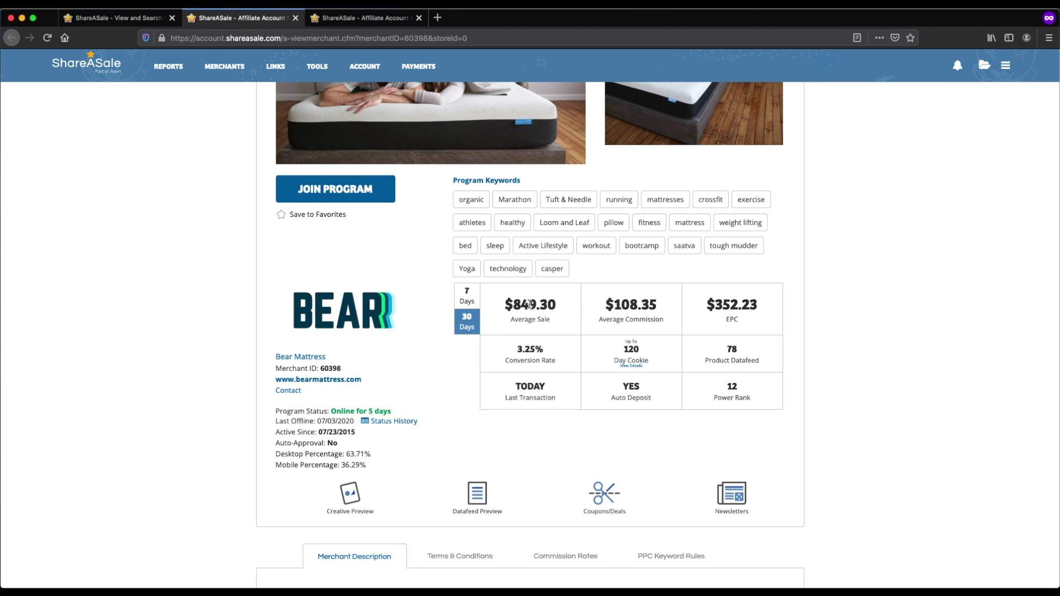
Flip between the two merchant tabs and highlight Bear Mattress's $849.30 average sale.
{"action": "left_click", "coordinate": [350, 21]}
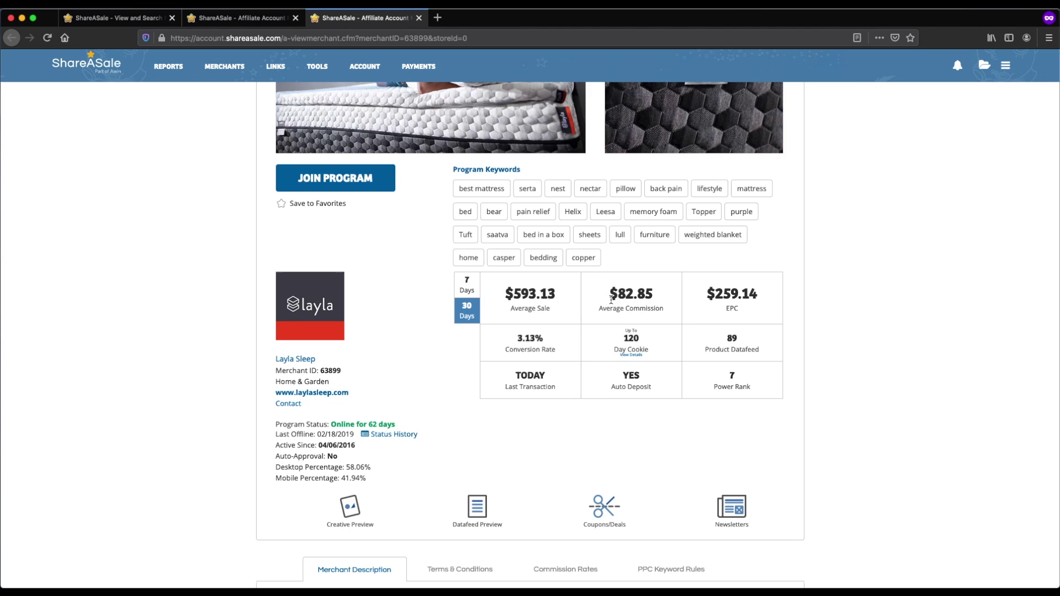
{"action": "left_click", "coordinate": [240, 19]}
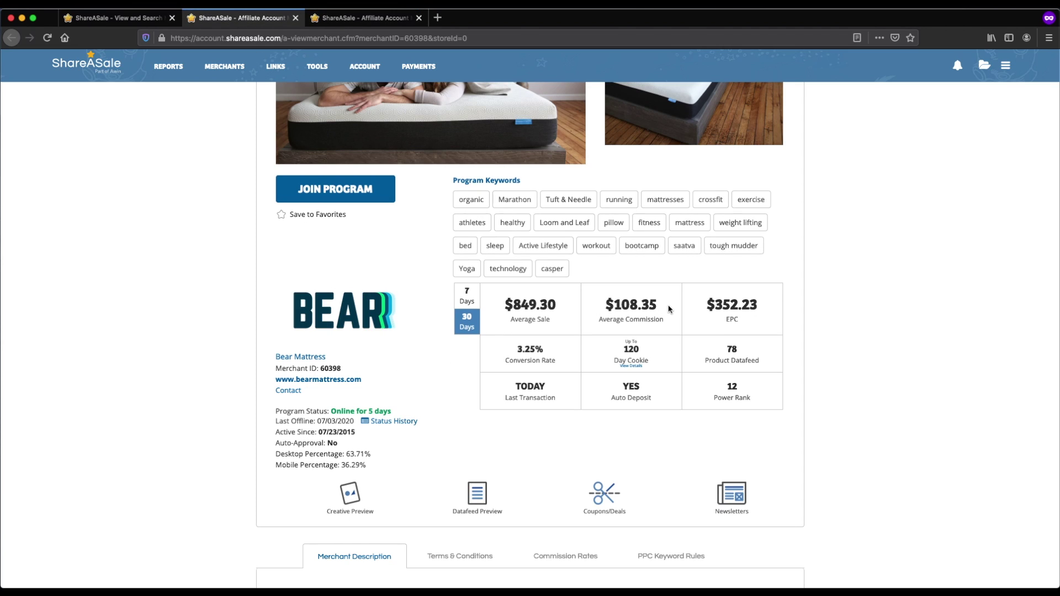
{"action": "left_click", "coordinate": [348, 18]}
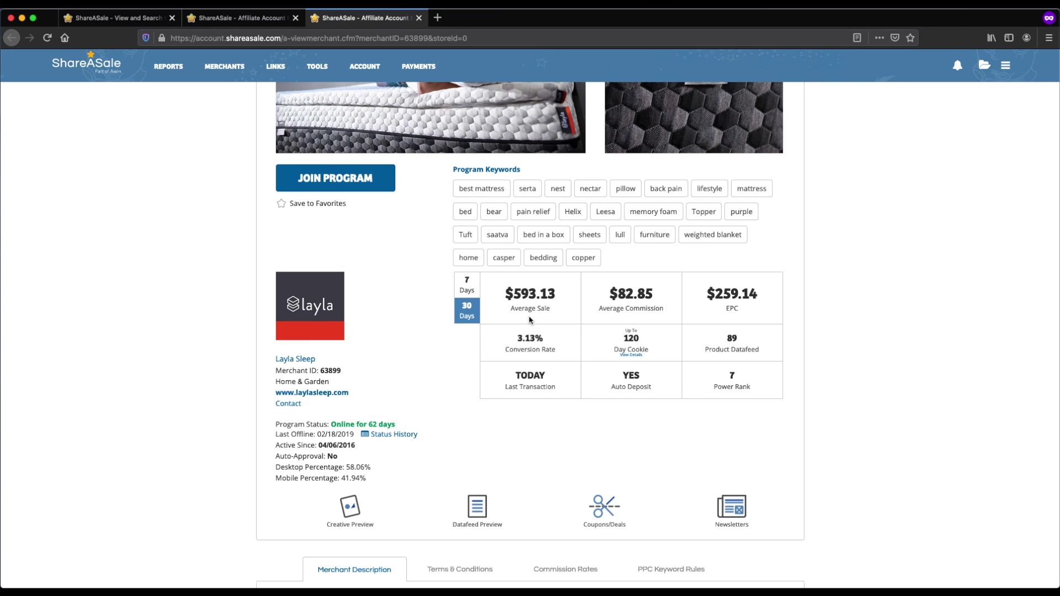
{"action": "left_click", "coordinate": [239, 18]}
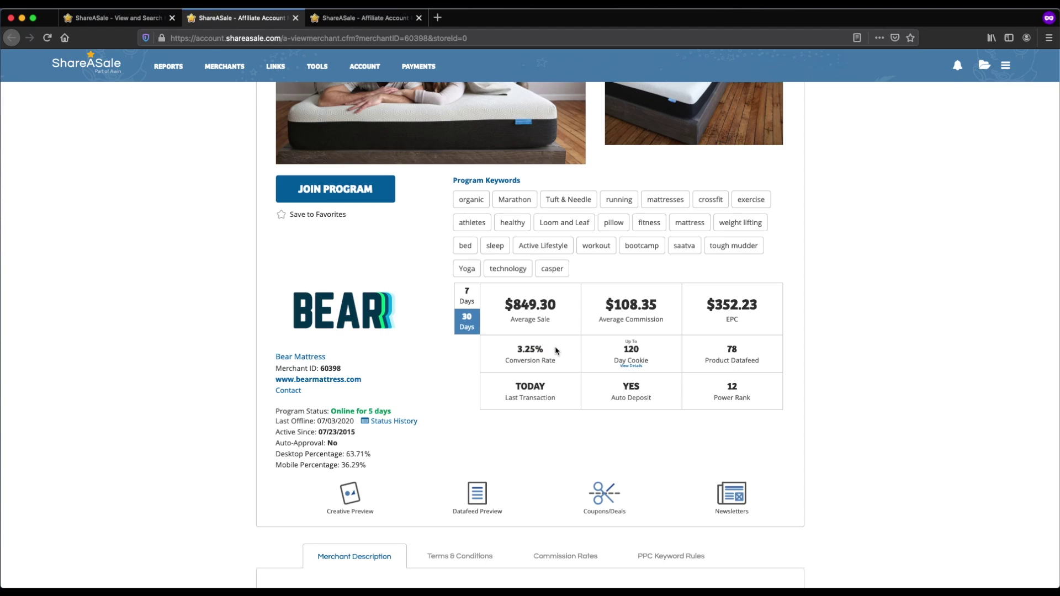
{"action": "left_click_drag", "start_coordinate": [505, 305], "coordinate": [664, 308]}
On Layla Sleep's page, highlight the program status and 04/06/2016 active-since date.
{"action": "left_click", "coordinate": [663, 307]}
{"action": "left_click", "coordinate": [359, 18]}
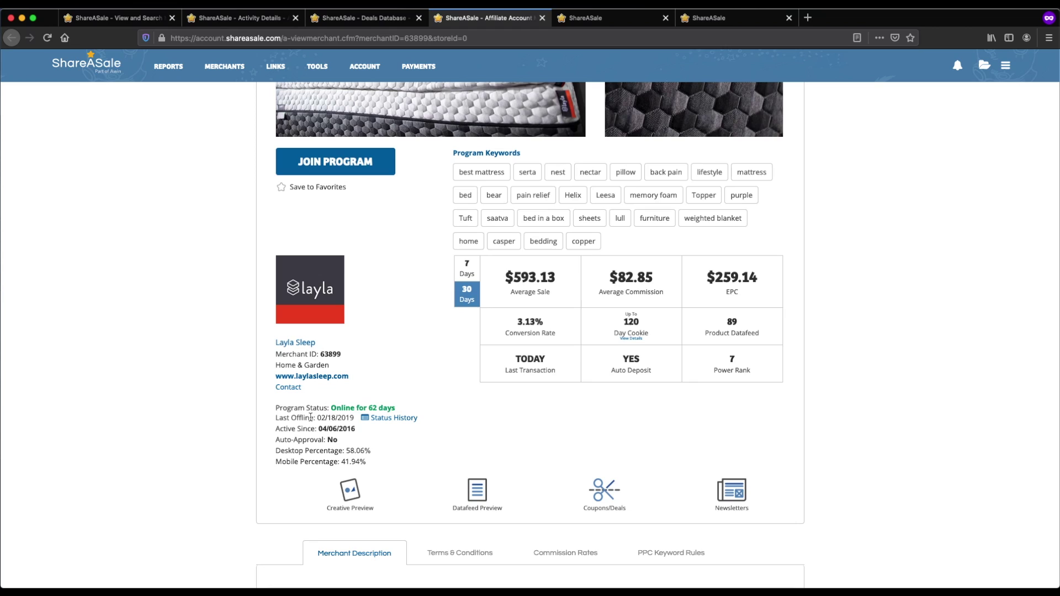
{"action": "left_click_drag", "start_coordinate": [278, 409], "coordinate": [315, 429]}
{"action": "left_click_drag", "start_coordinate": [380, 429], "coordinate": [319, 429]}
{"action": "left_click", "coordinate": [366, 435]}
Open Layla Sleep's status history and scroll its Offline Report: 295 online, 70 low funds, 0 offline.
{"action": "left_click", "coordinate": [394, 418]}
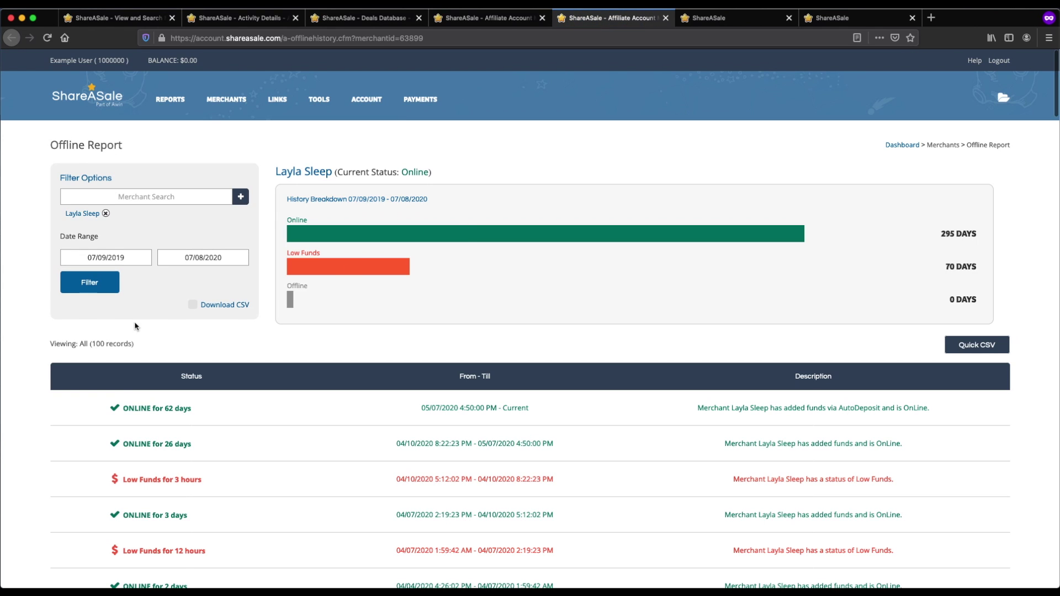
{"action": "scroll", "coordinate": [29, 321], "scroll_direction": "down", "scroll_amount": 3}
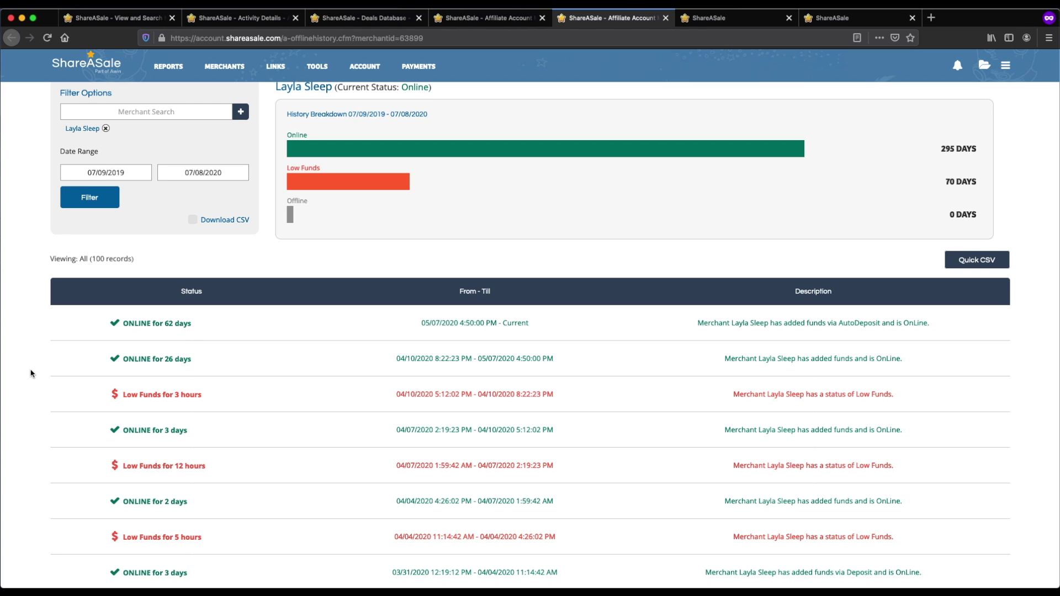
{"action": "scroll", "coordinate": [32, 375], "scroll_direction": "down", "scroll_amount": 3}
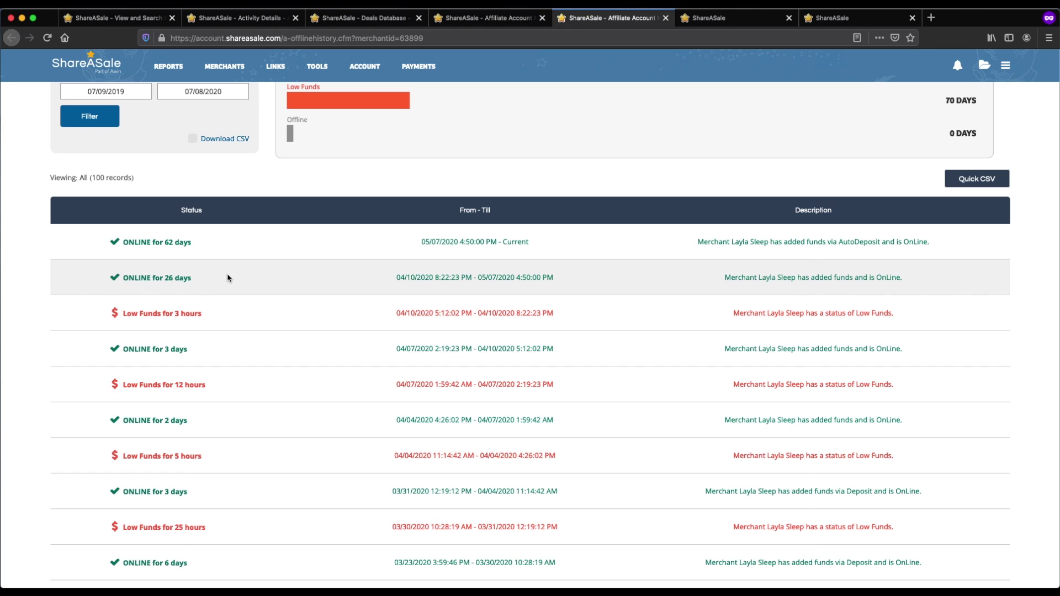
{"action": "scroll", "coordinate": [229, 474], "scroll_direction": "down", "scroll_amount": 5}
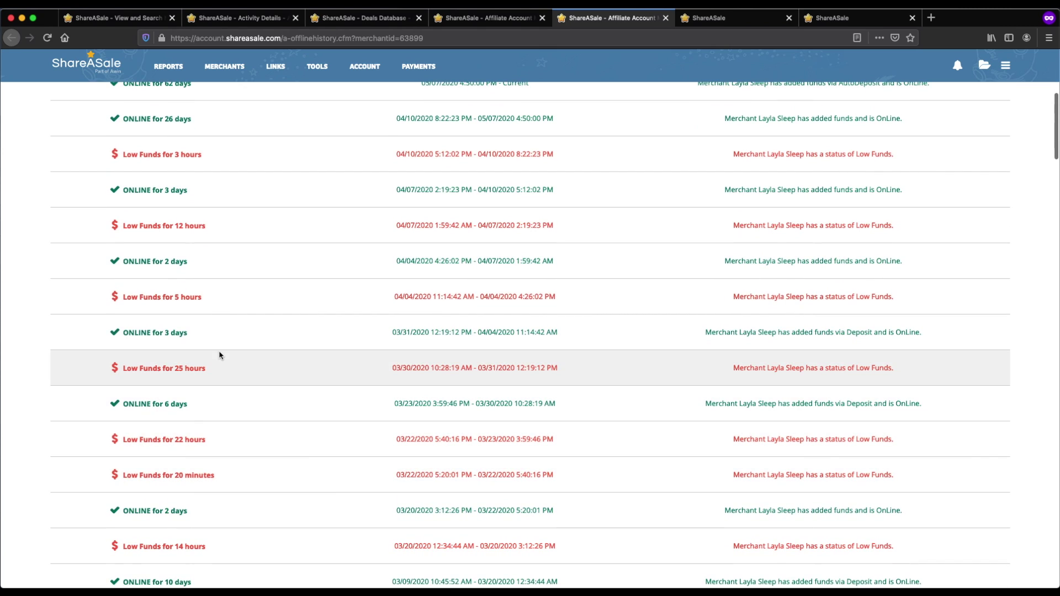
{"action": "scroll", "coordinate": [220, 373], "scroll_direction": "up", "scroll_amount": 1}
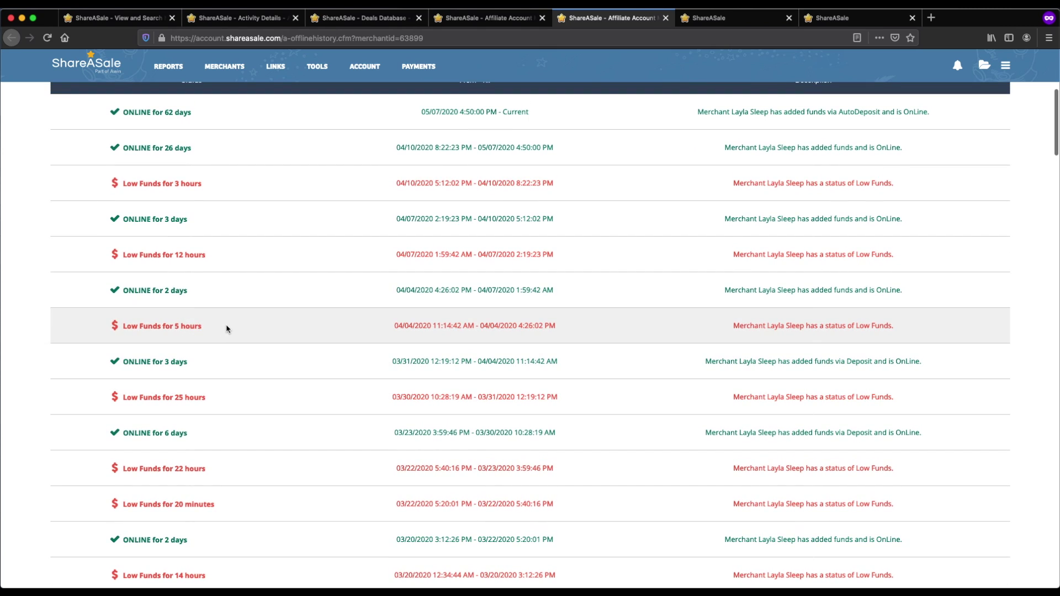
{"action": "scroll", "coordinate": [226, 326], "scroll_direction": "up", "scroll_amount": 3}
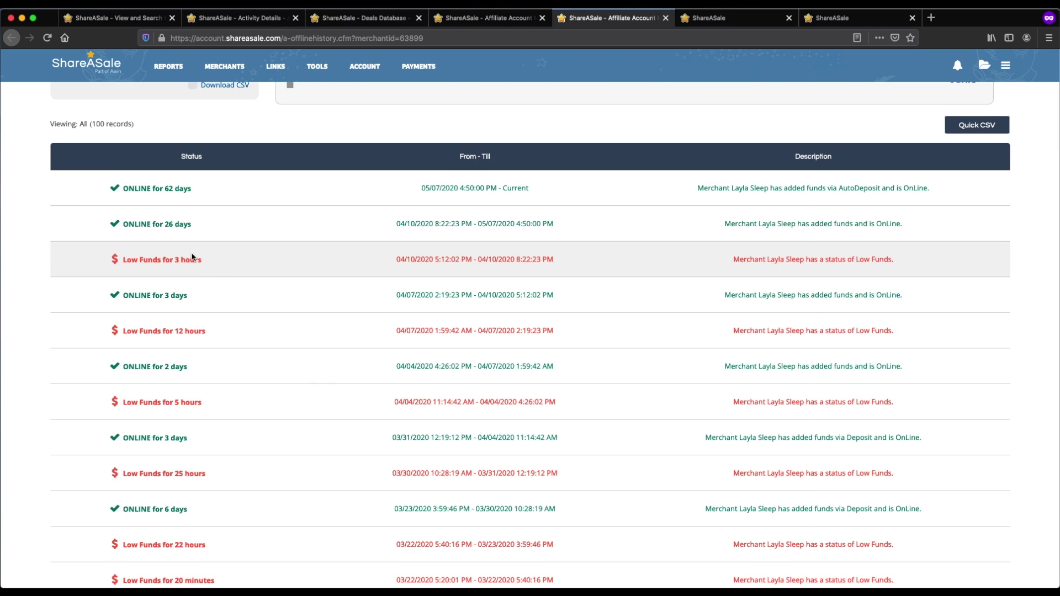
{"action": "scroll", "coordinate": [218, 267], "scroll_direction": "up", "scroll_amount": 8}
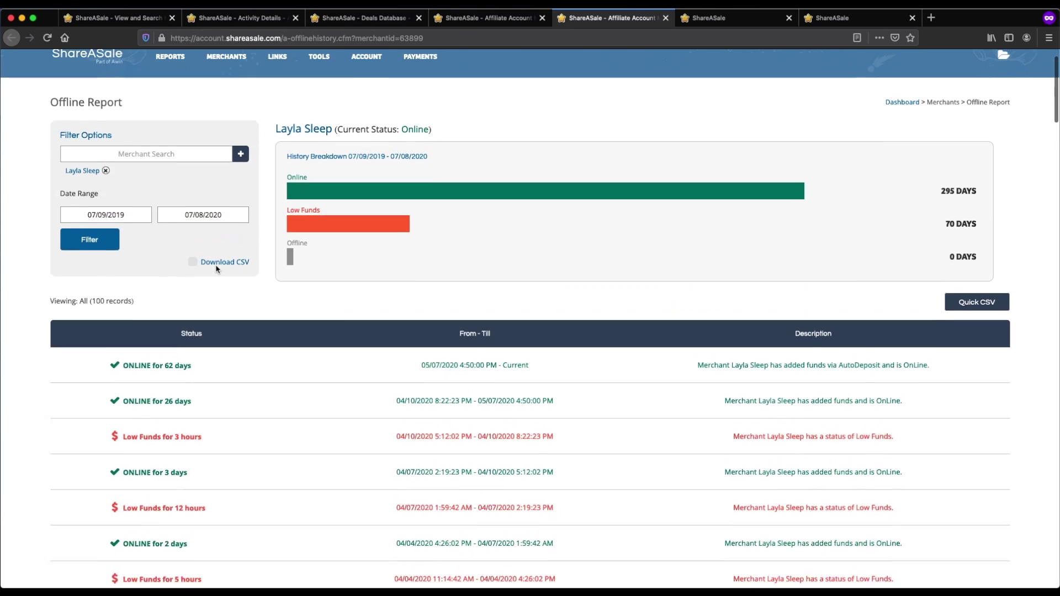
{"action": "mouse_move", "coordinate": [308, 295]}
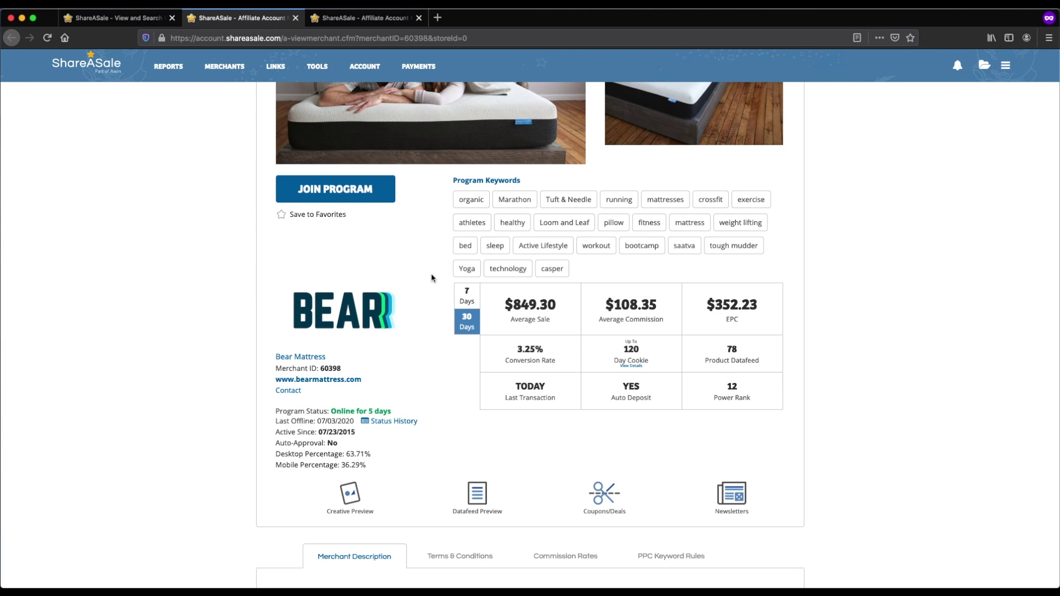
Join the Bear Mattress program and accept the affiliate program agreement.
{"action": "left_click", "coordinate": [319, 190]}
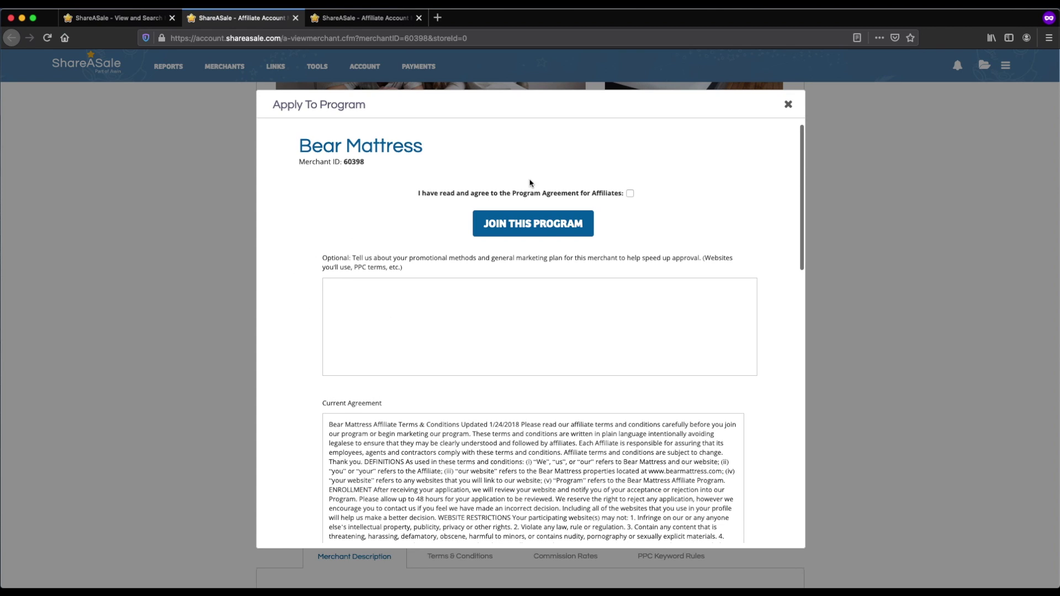
{"action": "left_click", "coordinate": [630, 194]}
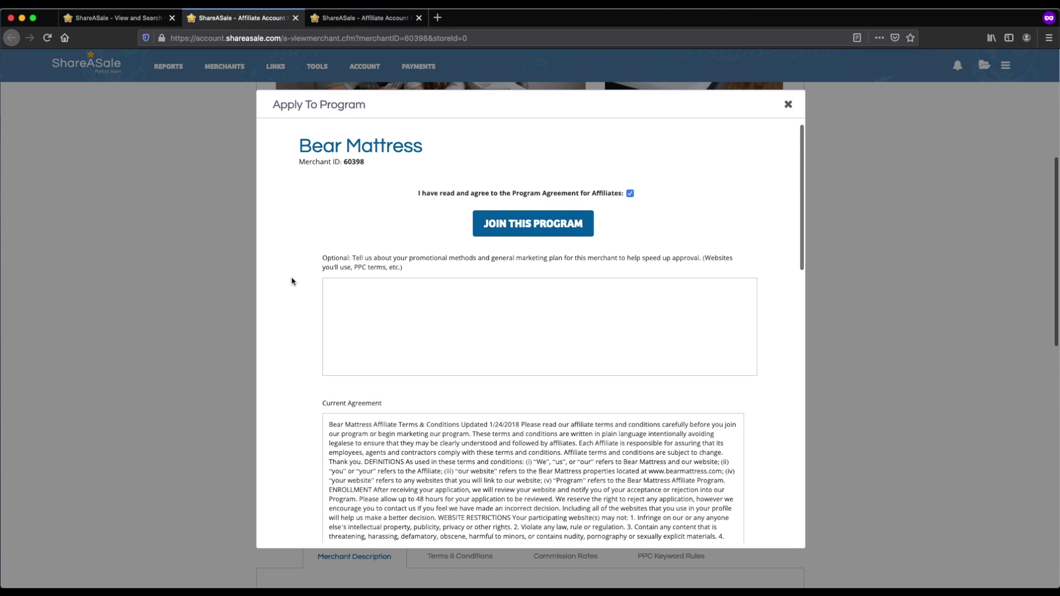
{"action": "scroll", "coordinate": [292, 281], "scroll_direction": "down", "scroll_amount": 2}
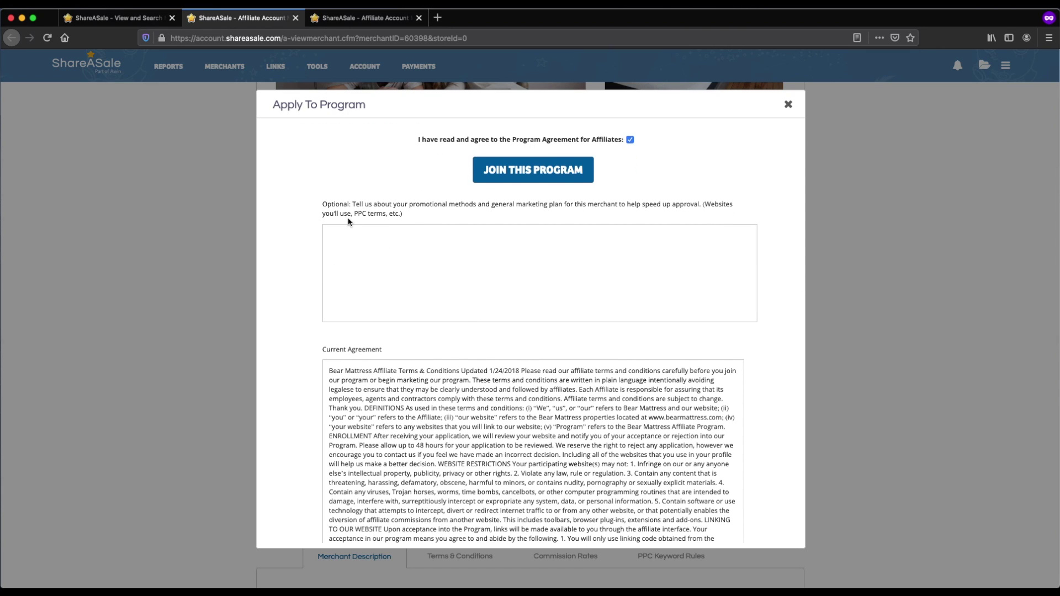
{"action": "scroll", "coordinate": [292, 291], "scroll_direction": "up", "scroll_amount": 2}
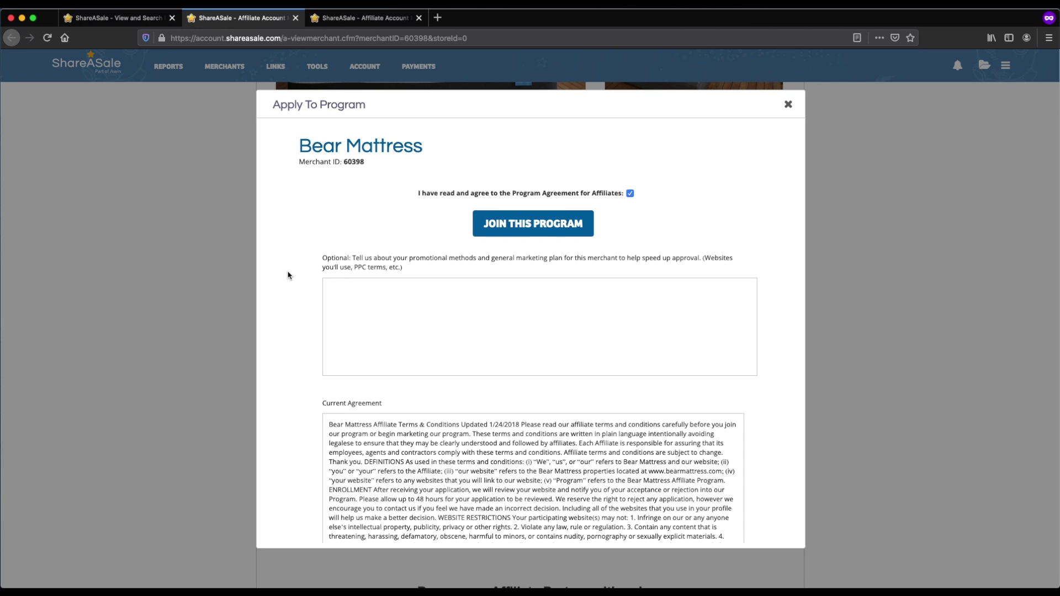
Review the Keyword Policy for PPC Bidding table, including its Bid Limit column.
{"action": "scroll", "coordinate": [289, 274], "scroll_direction": "down", "scroll_amount": 5}
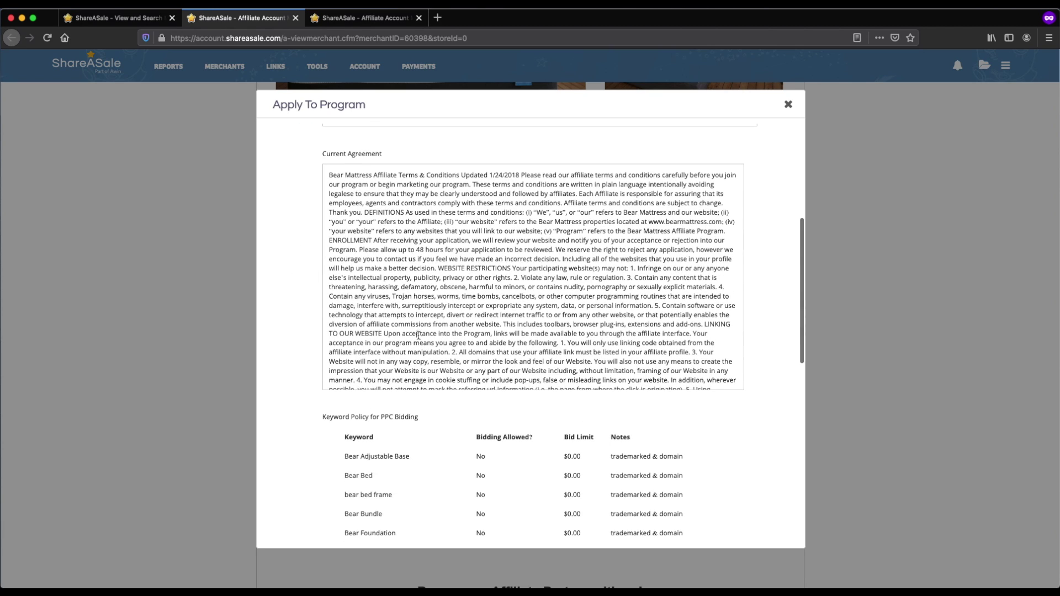
{"action": "scroll", "coordinate": [283, 298], "scroll_direction": "down", "scroll_amount": 3}
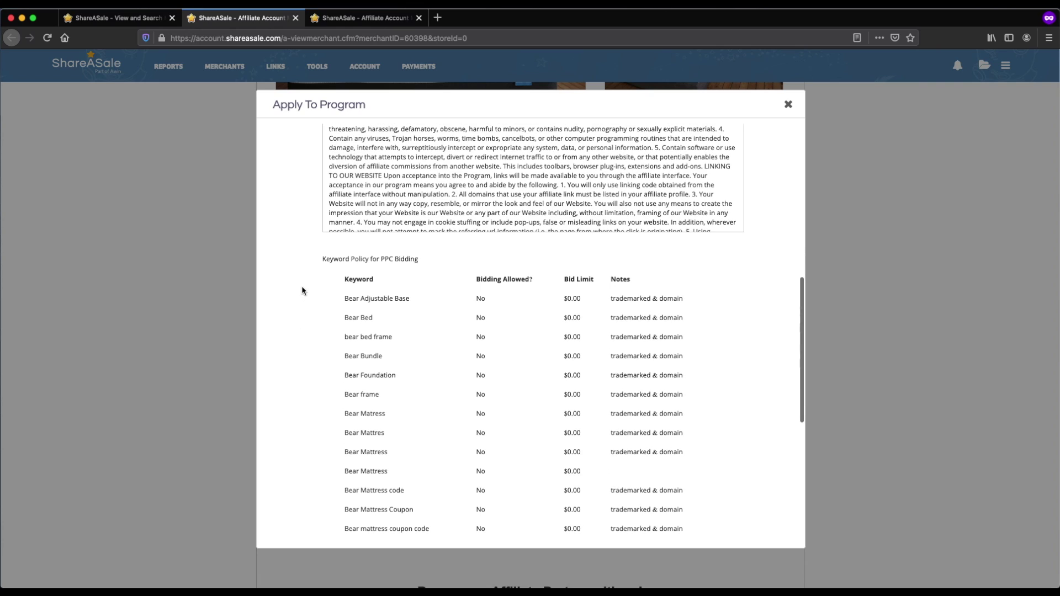
{"action": "scroll", "coordinate": [303, 291], "scroll_direction": "down", "scroll_amount": 1}
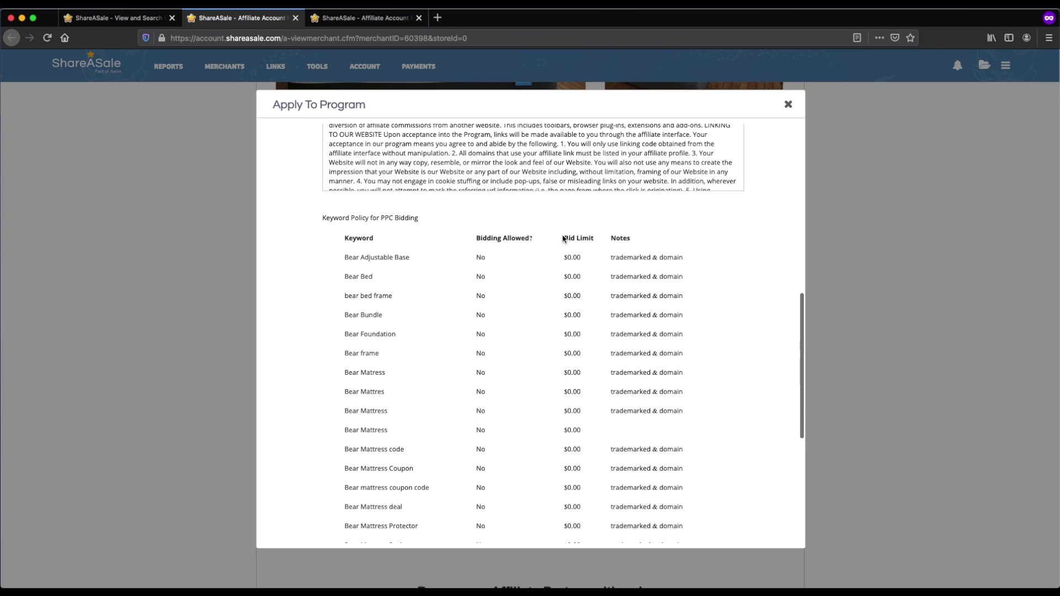
{"action": "left_click_drag", "start_coordinate": [562, 239], "coordinate": [585, 239]}
{"action": "left_click", "coordinate": [599, 239]}
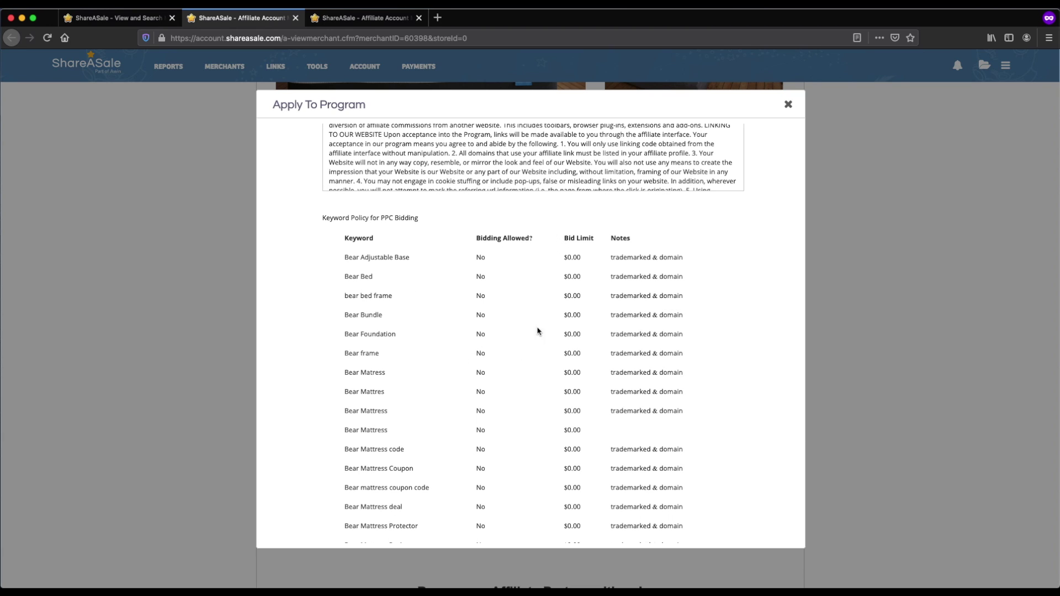
{"action": "scroll", "coordinate": [400, 391], "scroll_direction": "down", "scroll_amount": 5}
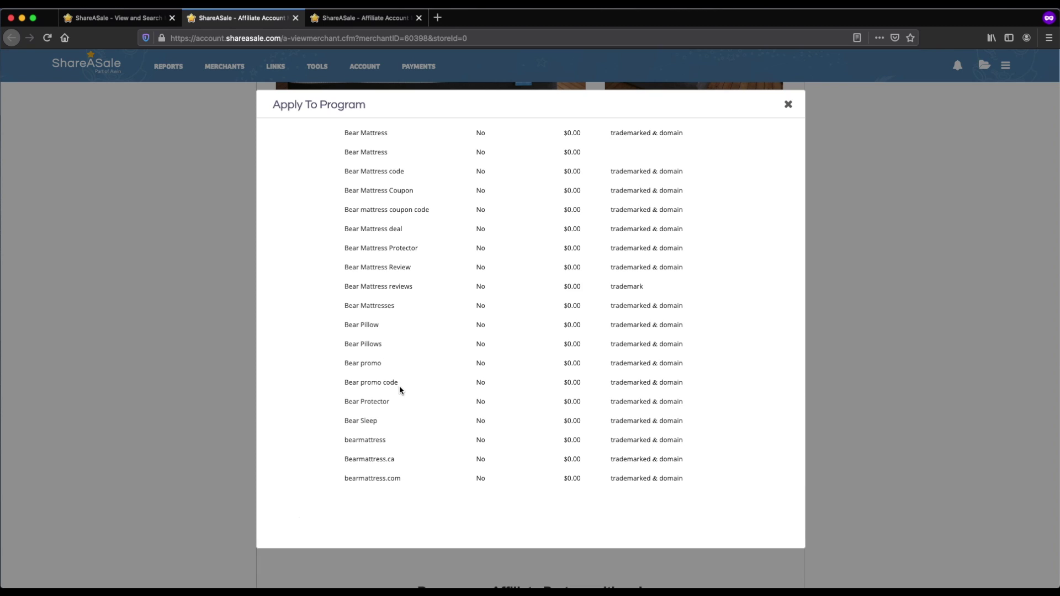
{"action": "scroll", "coordinate": [400, 391], "scroll_direction": "up", "scroll_amount": 15}
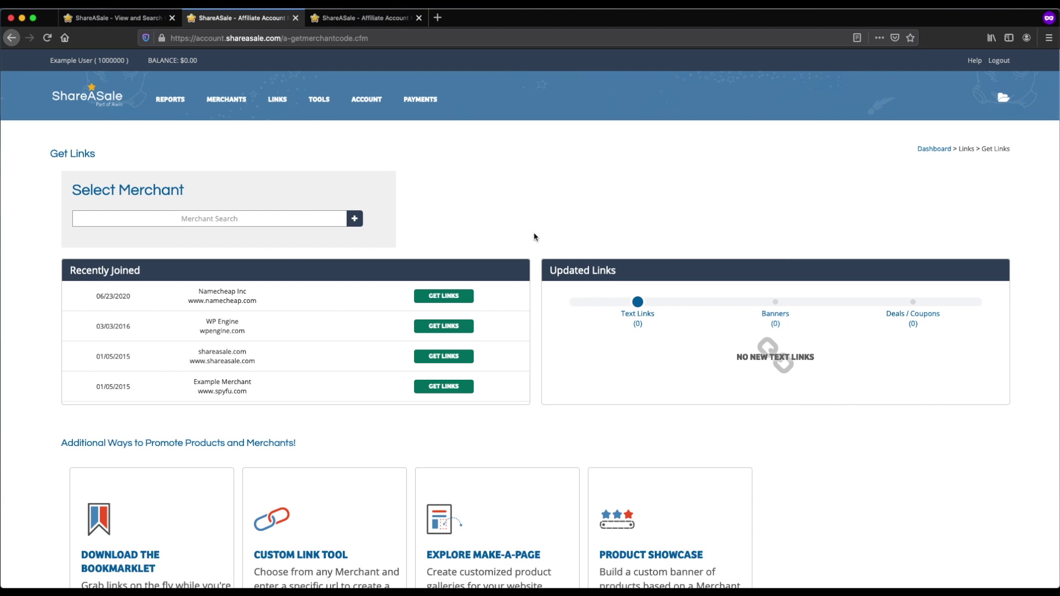
Get links for the shareasale.com merchant and list its text links.
{"action": "mouse_move", "coordinate": [276, 103]}
{"action": "left_click", "coordinate": [267, 126]}
{"action": "left_click", "coordinate": [445, 361]}
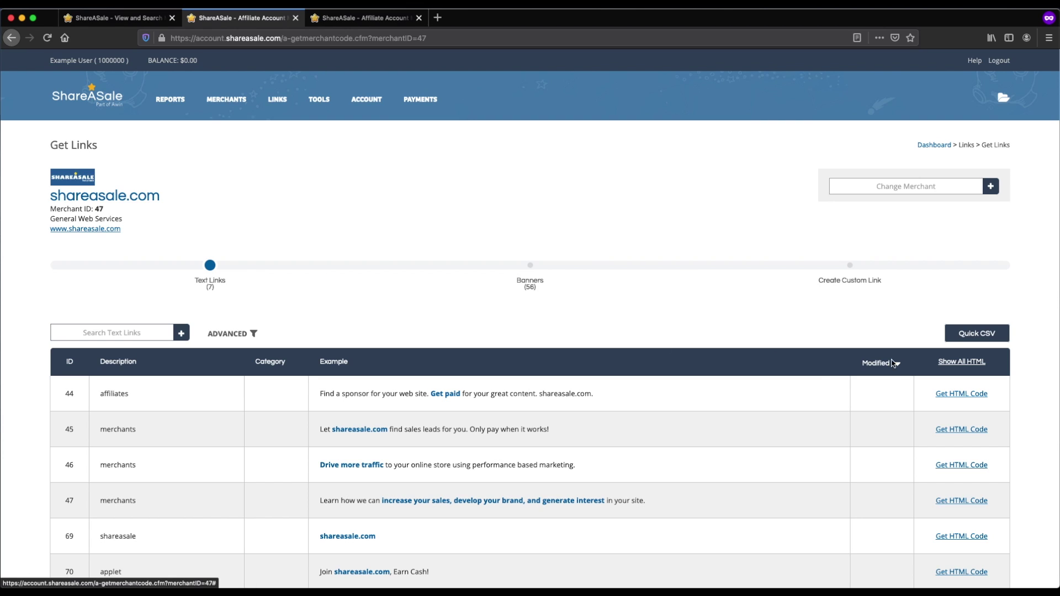
{"action": "left_click", "coordinate": [531, 281]}
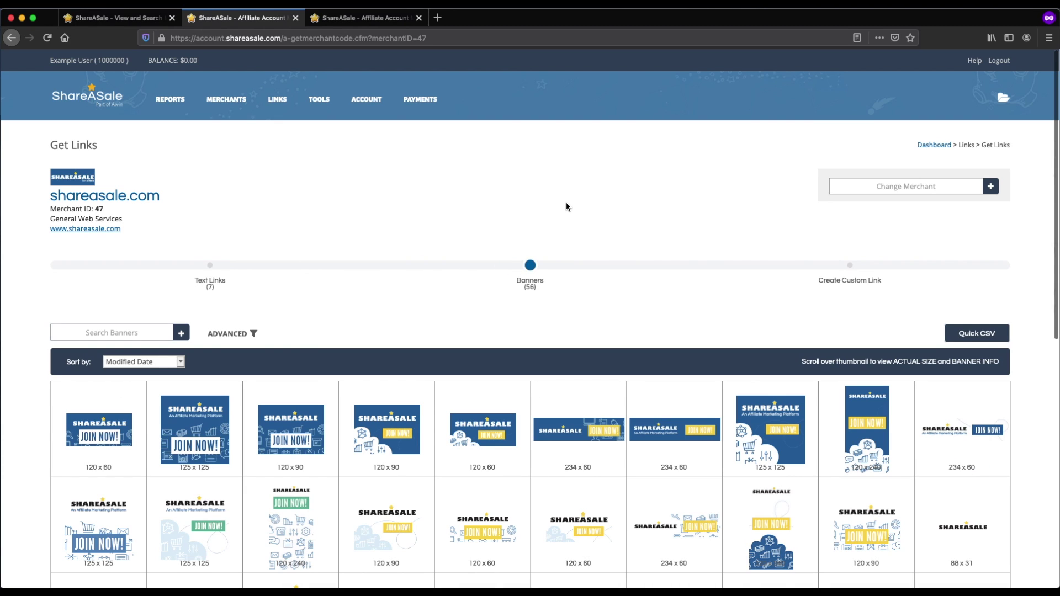
{"action": "mouse_move", "coordinate": [387, 433]}
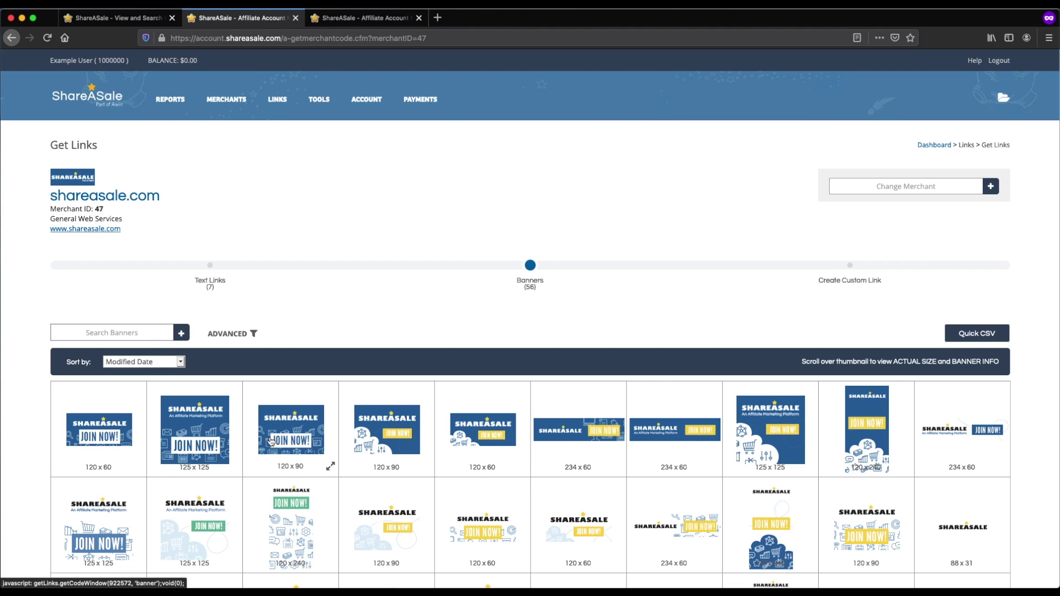
{"action": "left_click", "coordinate": [200, 282]}
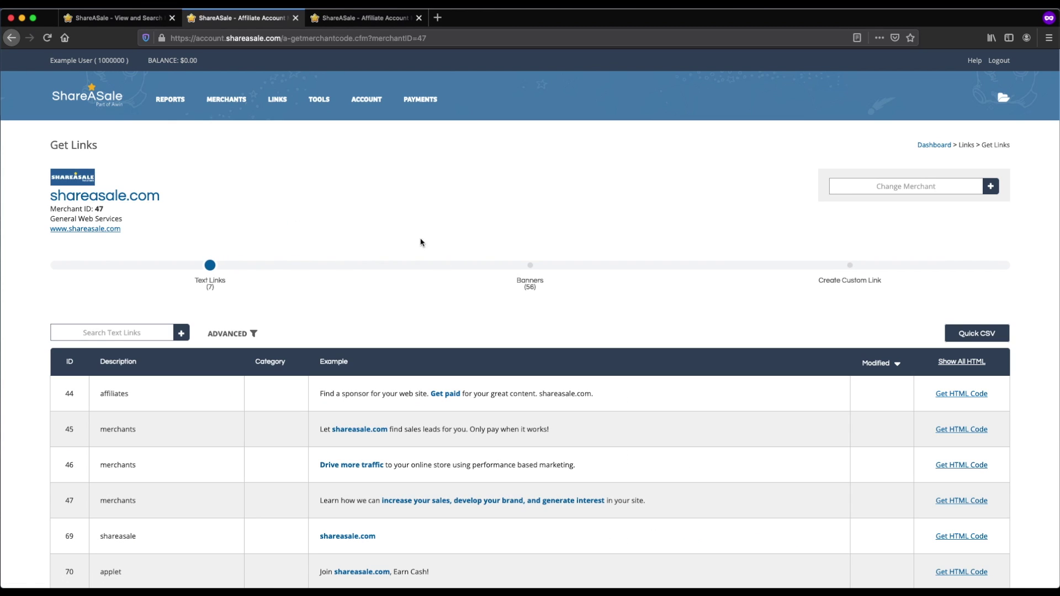
Retrieve the HTML code and URL-only tracking link for text link 44, then return to banners.
{"action": "left_click", "coordinate": [972, 395]}
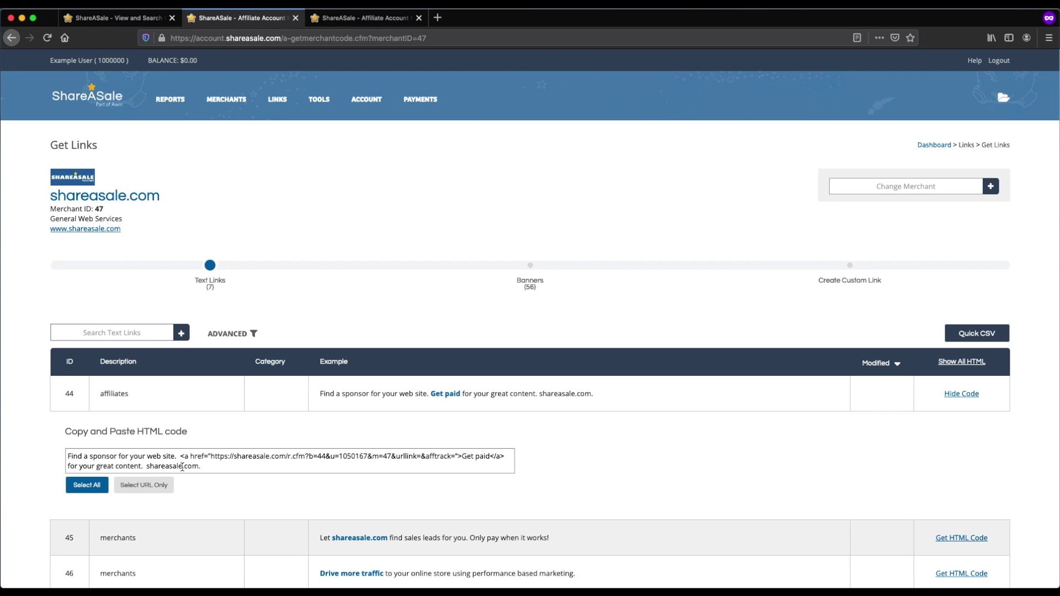
{"action": "left_click", "coordinate": [143, 485]}
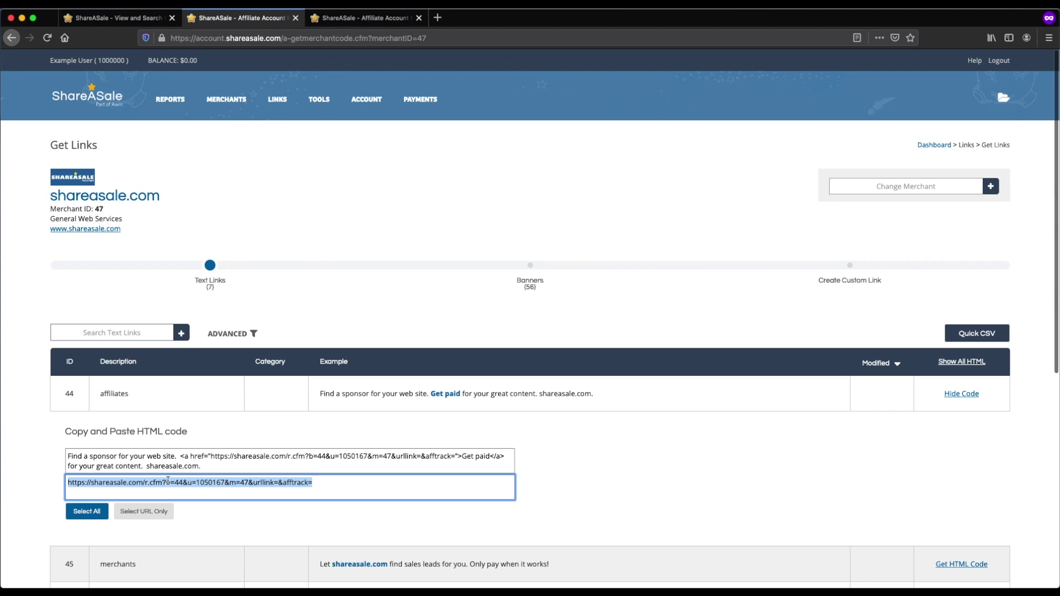
{"action": "left_click", "coordinate": [530, 265]}
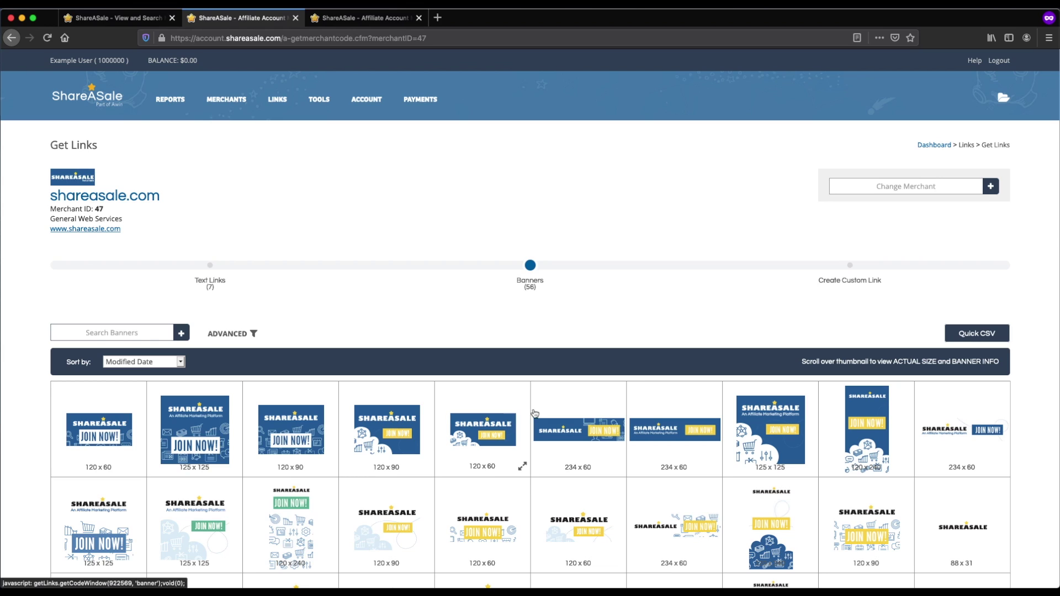
{"action": "left_click", "coordinate": [228, 335]}
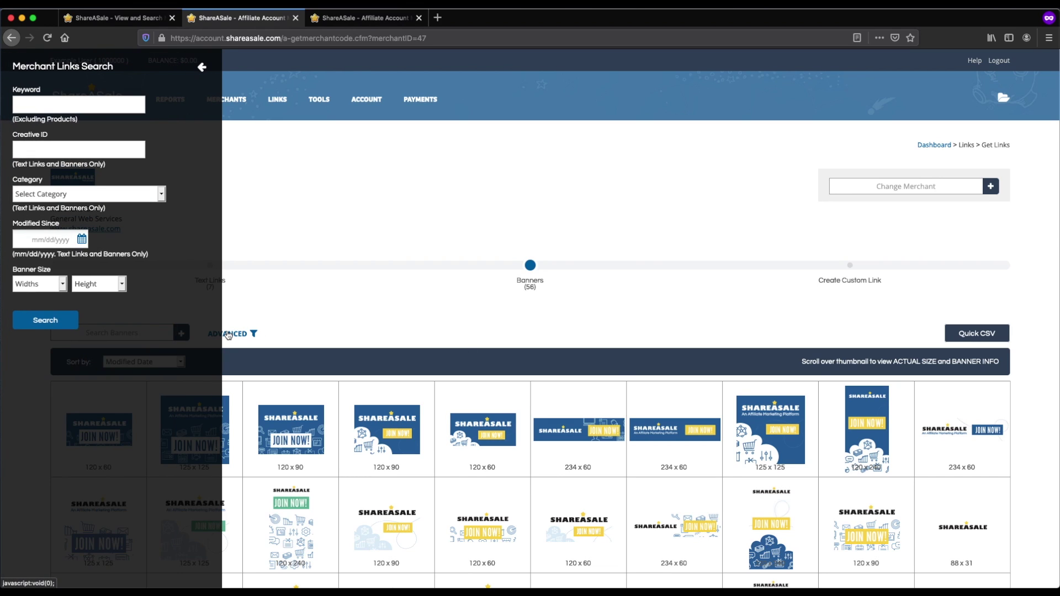
Check the advanced banner Category and Widths lists without selecting, then go to Create Custom Link.
{"action": "left_click", "coordinate": [141, 194]}
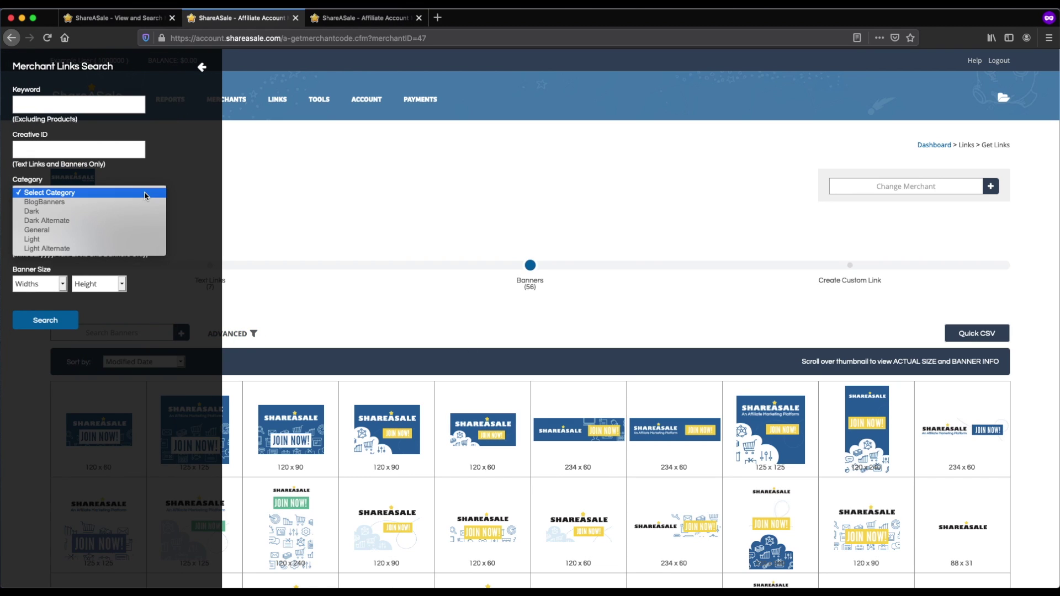
{"action": "left_click", "coordinate": [185, 207]}
{"action": "left_click", "coordinate": [62, 284]}
{"action": "left_click", "coordinate": [65, 286]}
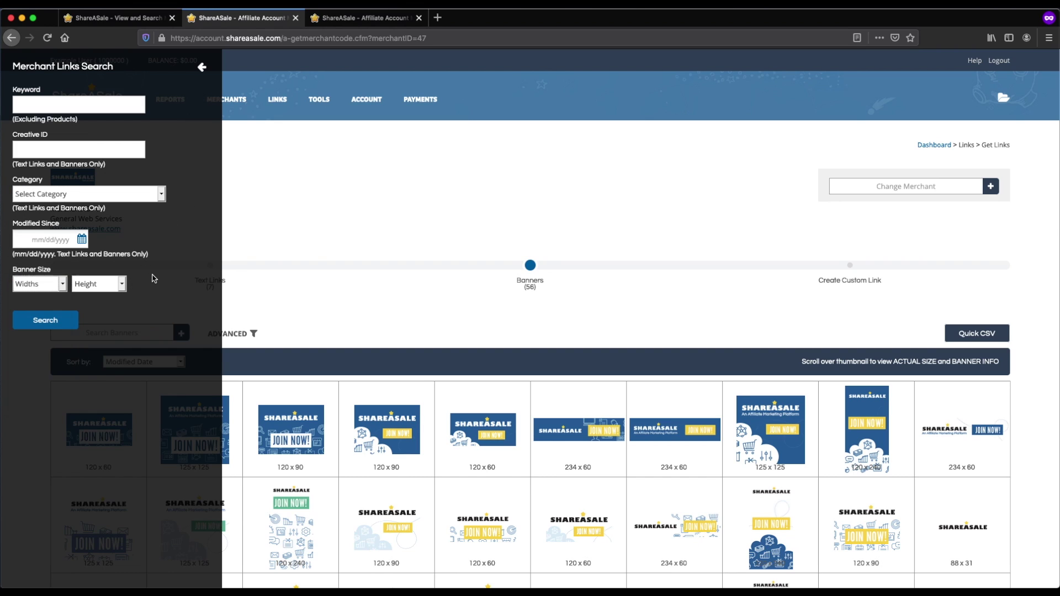
{"action": "left_click", "coordinate": [203, 68]}
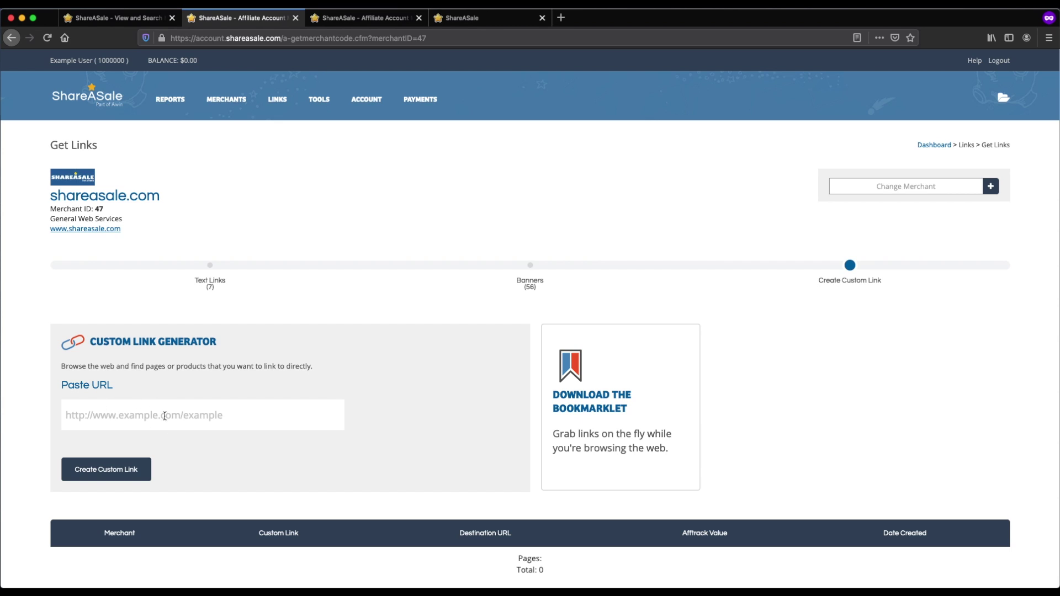
Generate a custom link to shareasale.com/about-us.cfm and paste it into a new private tab.
{"action": "type", "text": "https://shareasale.com/about-us.cfm"}
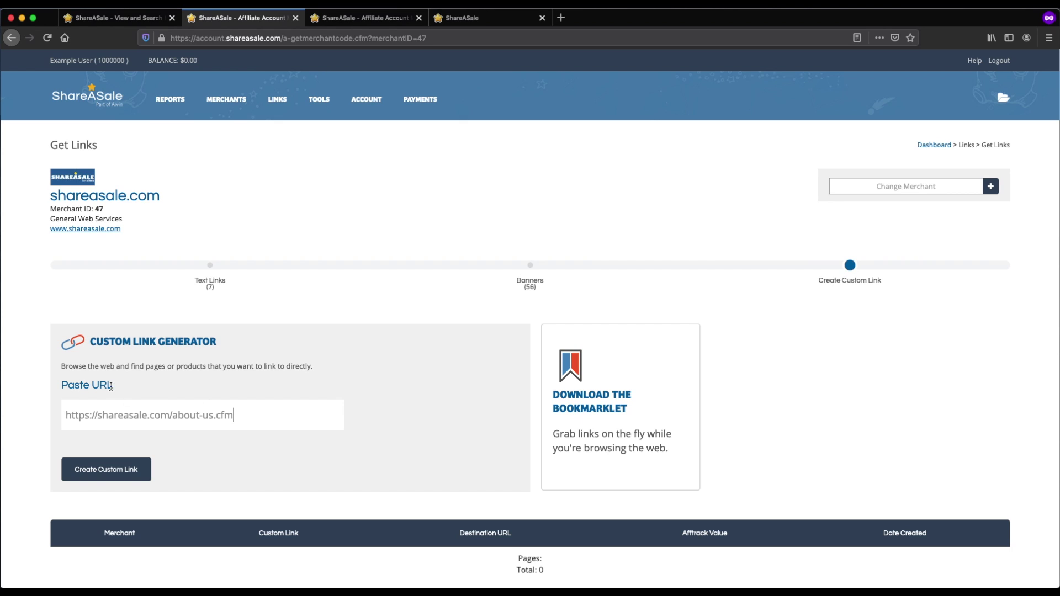
{"action": "left_click", "coordinate": [98, 475]}
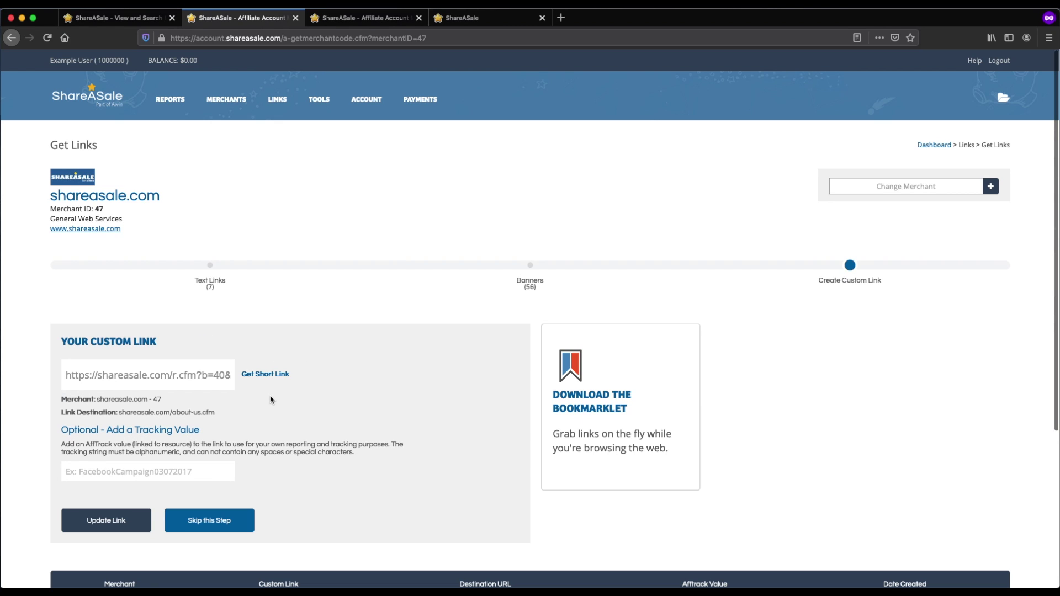
{"action": "left_click_drag", "start_coordinate": [64, 381], "coordinate": [245, 375]}
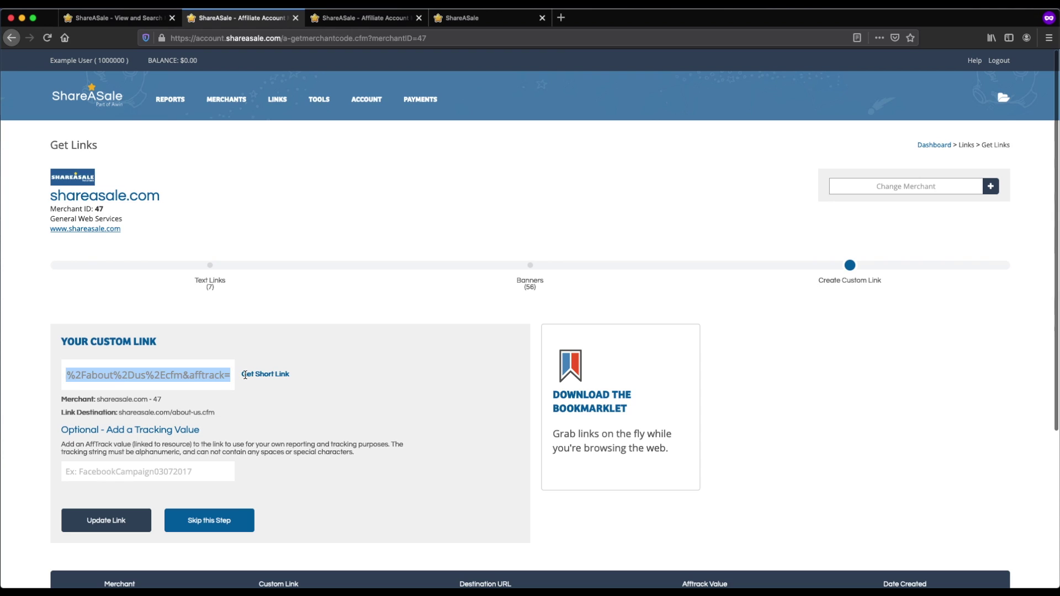
{"action": "left_click", "coordinate": [561, 17]}
{"action": "key", "text": "ctrl+v"}
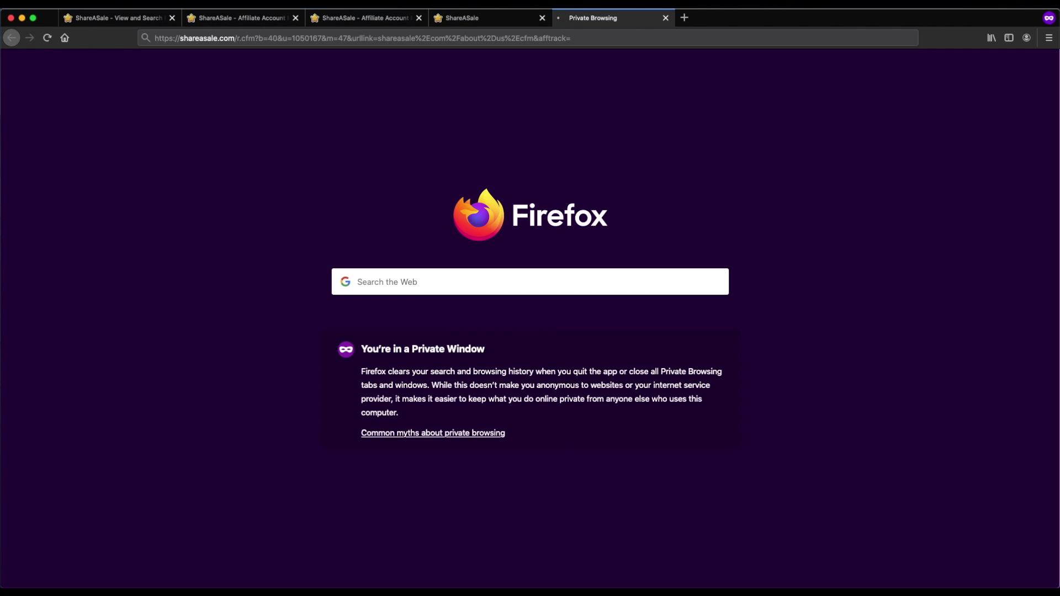
Load the custom tracking link in the private tab to confirm it reaches the About Us page.
{"action": "key", "text": "Return"}
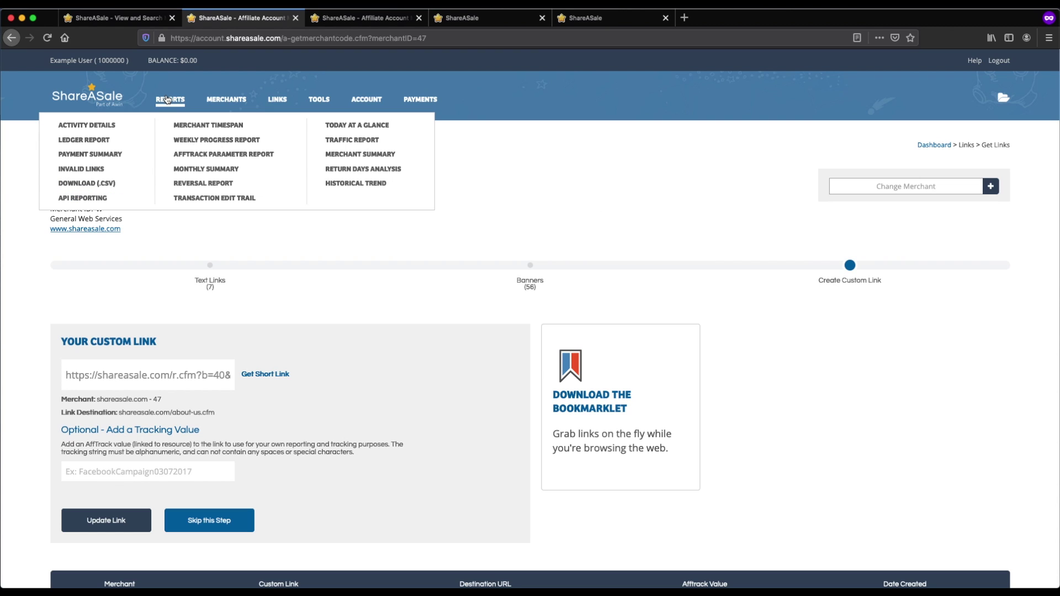
Open Activity Details under Reports, scroll the transactions and highlight the LOCKED commission status.
{"action": "mouse_move", "coordinate": [168, 101]}
{"action": "left_click", "coordinate": [86, 132]}
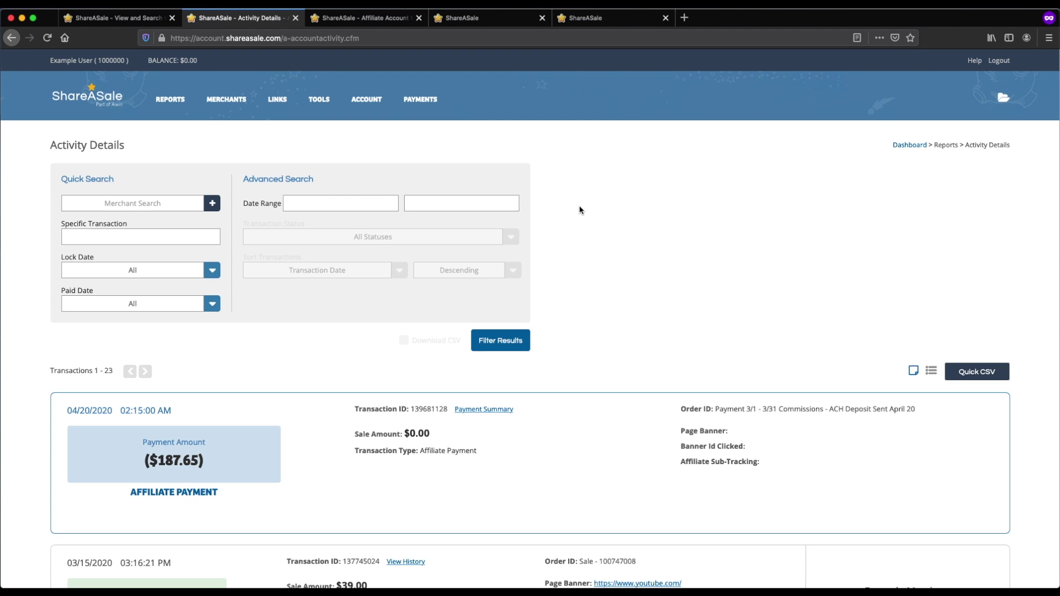
{"action": "scroll", "coordinate": [579, 208], "scroll_direction": "down", "scroll_amount": 3}
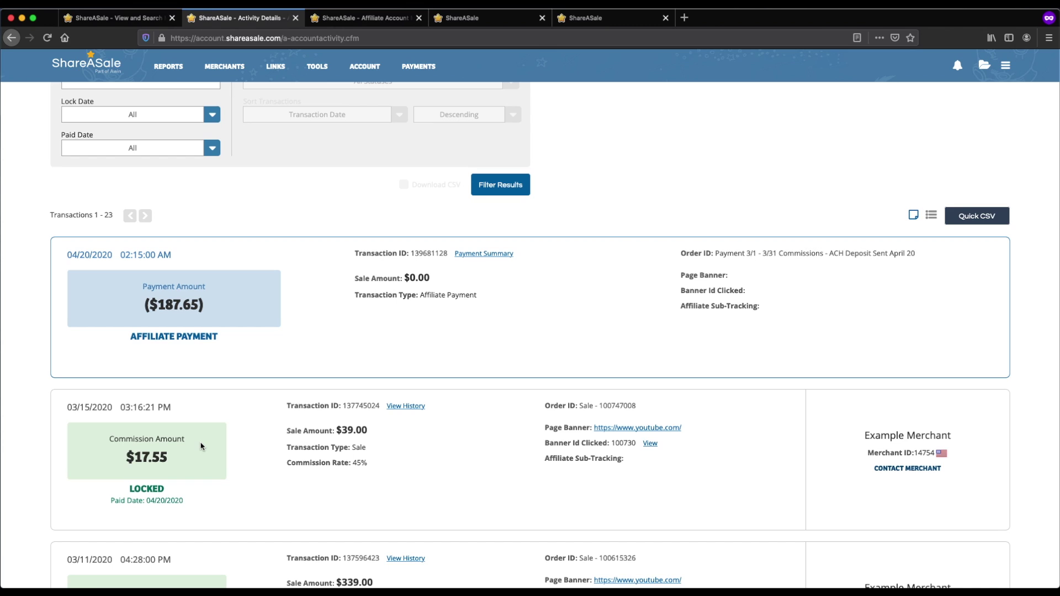
{"action": "left_click_drag", "start_coordinate": [171, 490], "coordinate": [130, 489]}
Open the April 2020 Payment Summary and highlight Example Merchant's $187.65 commissions.
{"action": "left_click", "coordinate": [484, 254]}
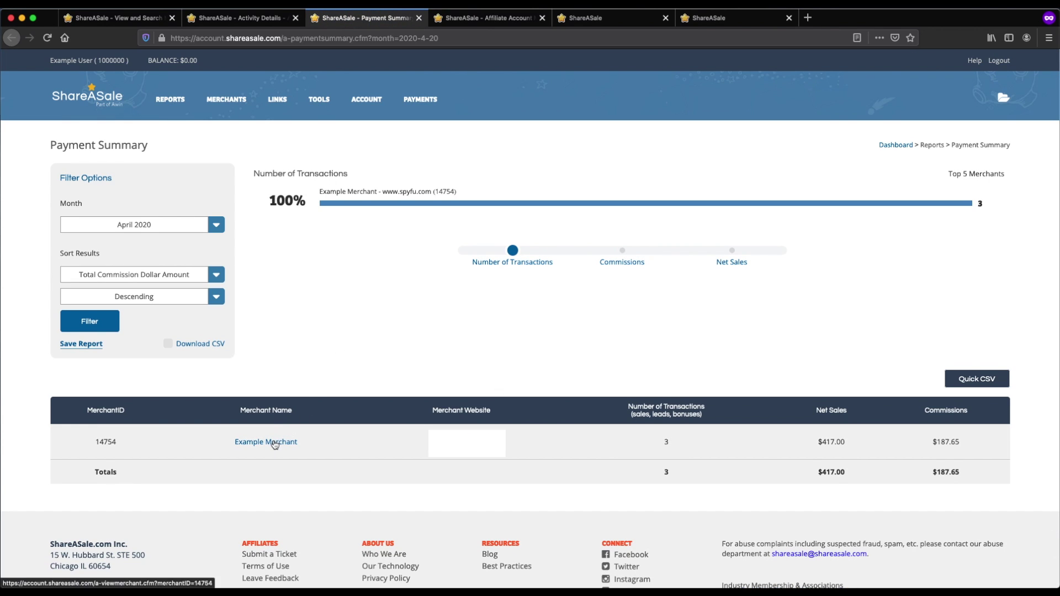
{"action": "left_click_drag", "start_coordinate": [966, 439], "coordinate": [844, 441]}
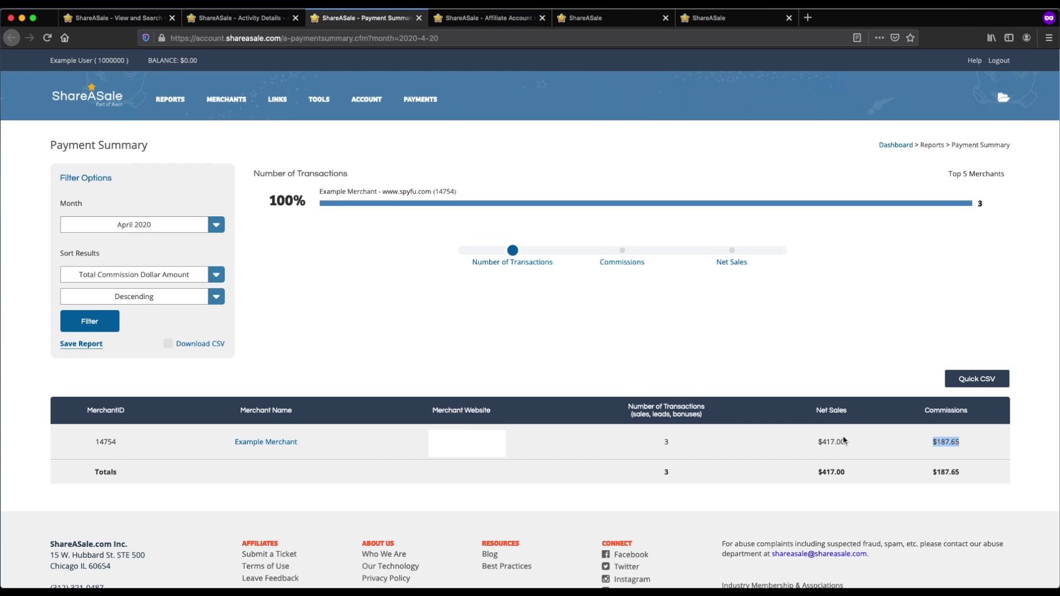
{"action": "left_click", "coordinate": [806, 440]}
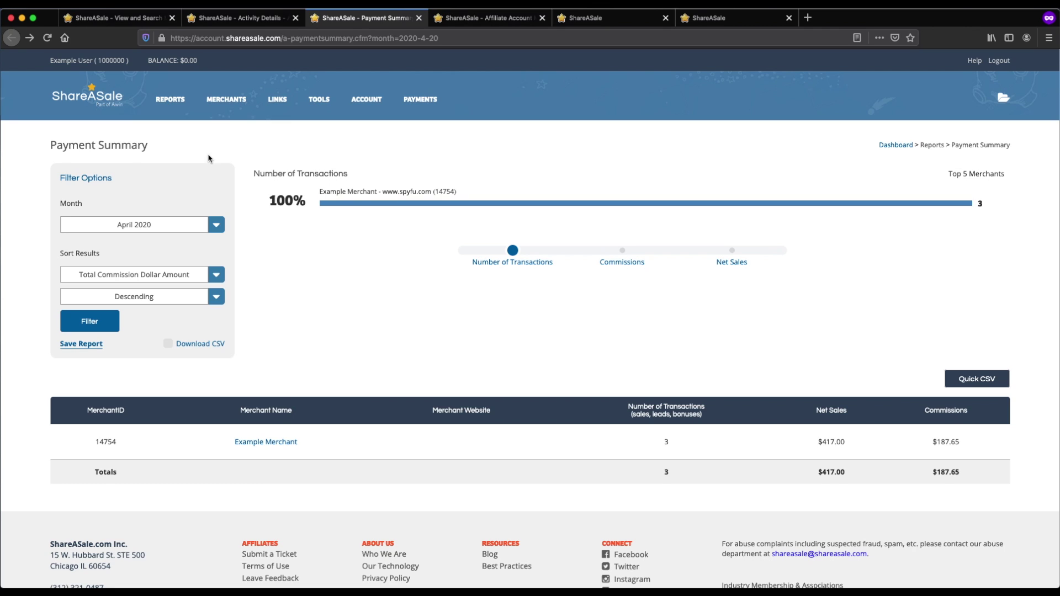
{"action": "mouse_move", "coordinate": [171, 101]}
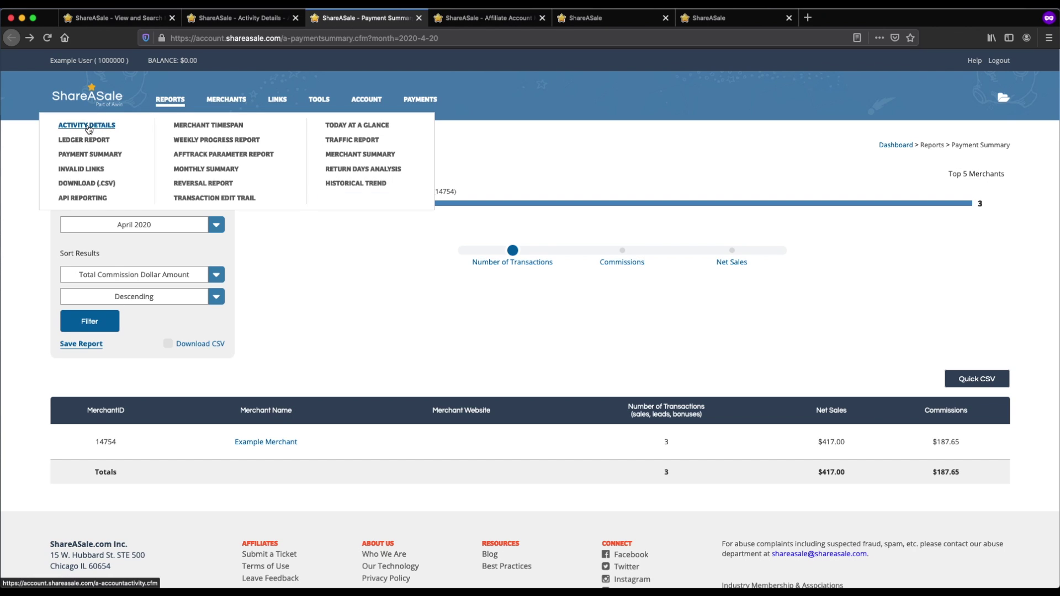
Open the Traffic Report and limit it to Example Merchant.
{"action": "left_click", "coordinate": [353, 141]}
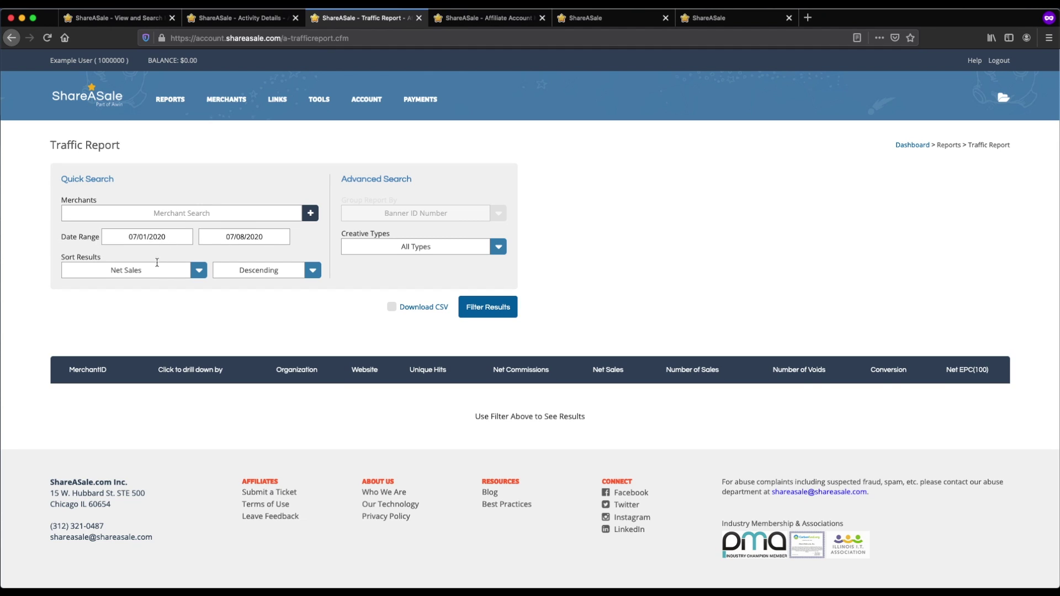
{"action": "left_click", "coordinate": [307, 214]}
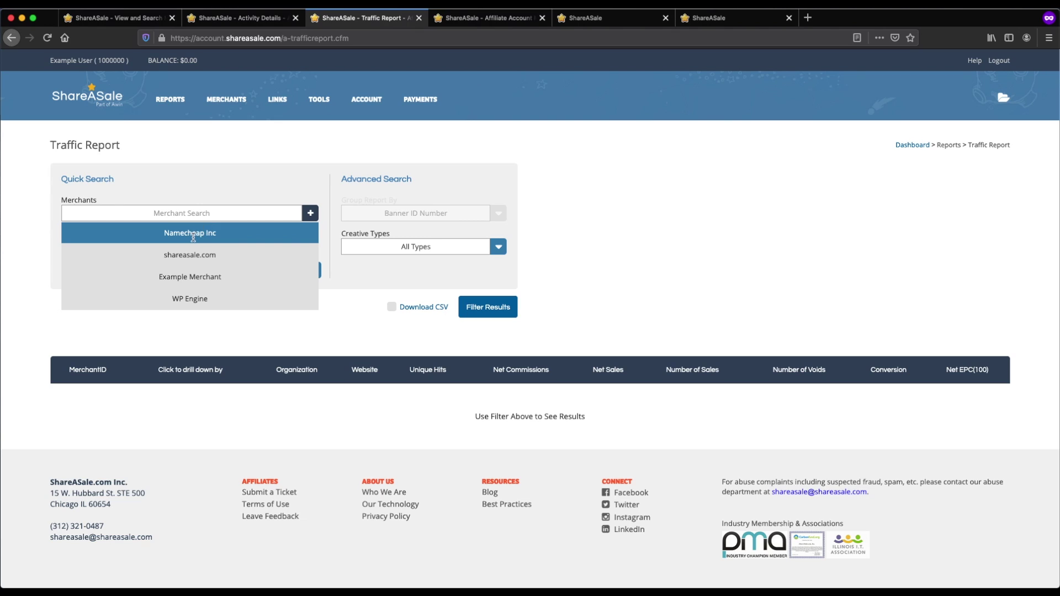
{"action": "left_click", "coordinate": [194, 277]}
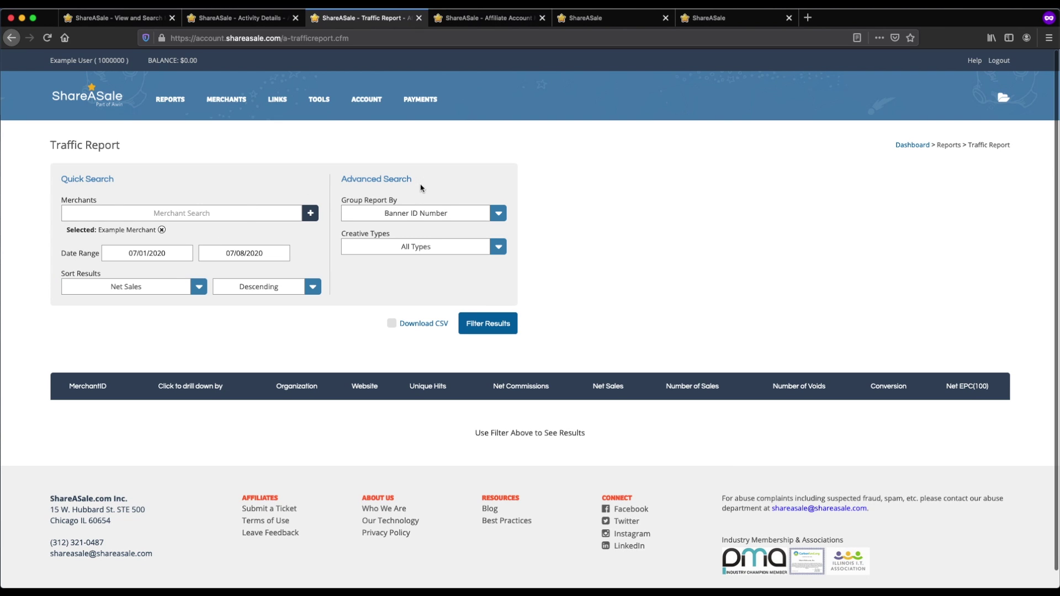
Set the start date to start of quarter, filter results, and check banner 100730's 19 unique hits.
{"action": "left_click", "coordinate": [248, 258]}
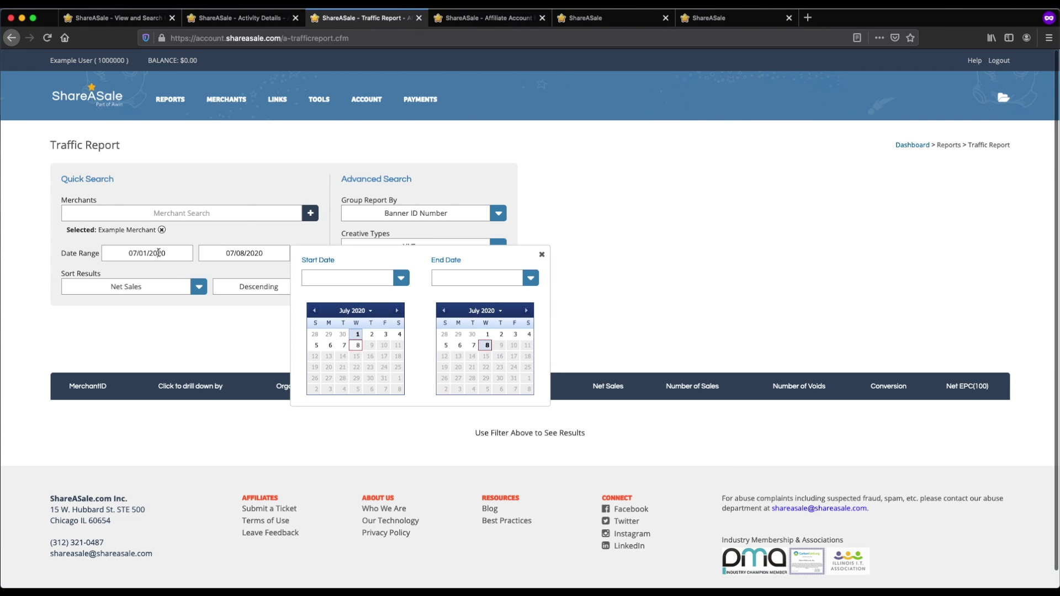
{"action": "left_click", "coordinate": [402, 278]}
{"action": "scroll", "coordinate": [355, 332], "scroll_direction": "down", "scroll_amount": 2}
{"action": "left_click", "coordinate": [355, 343]}
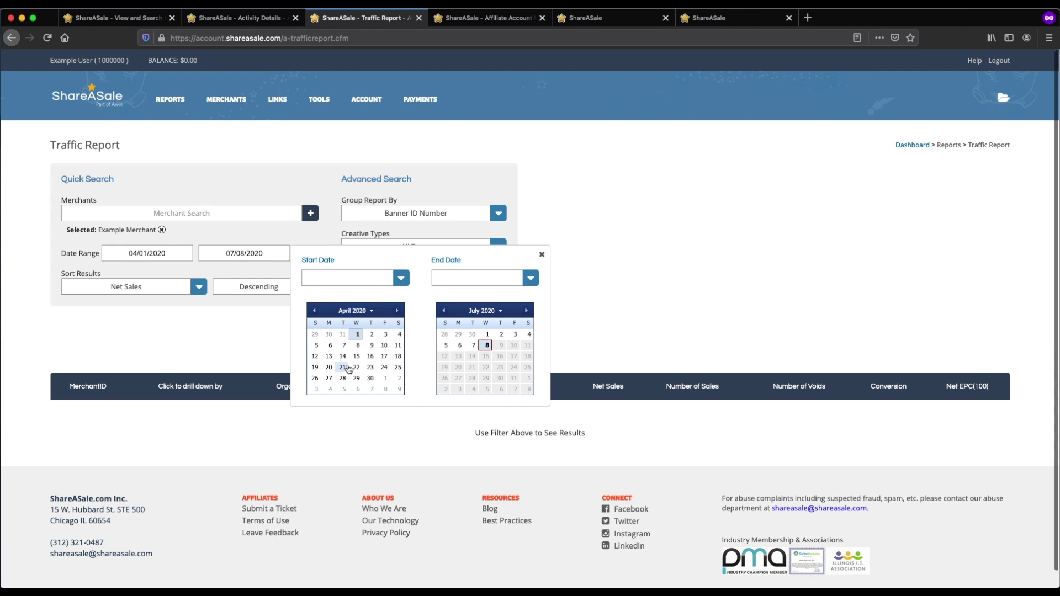
{"action": "left_click", "coordinate": [519, 278]}
{"action": "left_click", "coordinate": [486, 296]}
{"action": "left_click", "coordinate": [570, 260]}
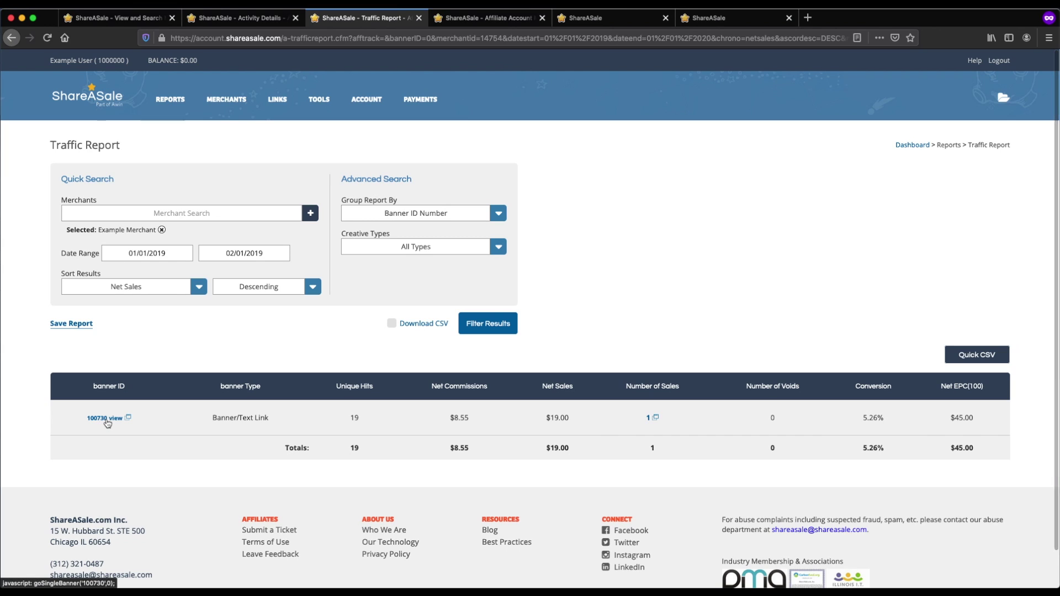
{"action": "double_click", "coordinate": [355, 418]}
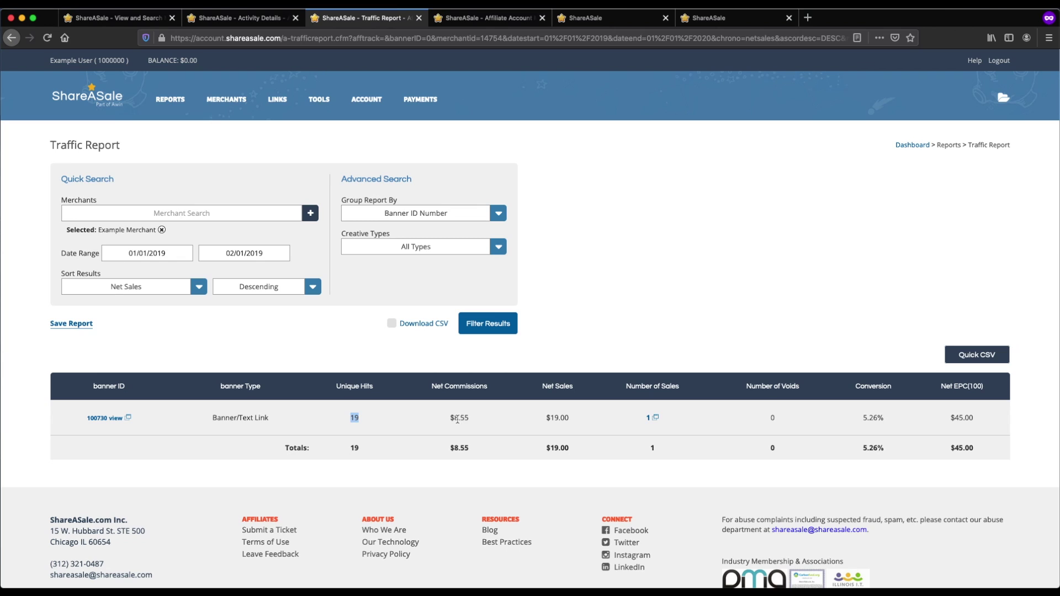
{"action": "left_click", "coordinate": [526, 419]}
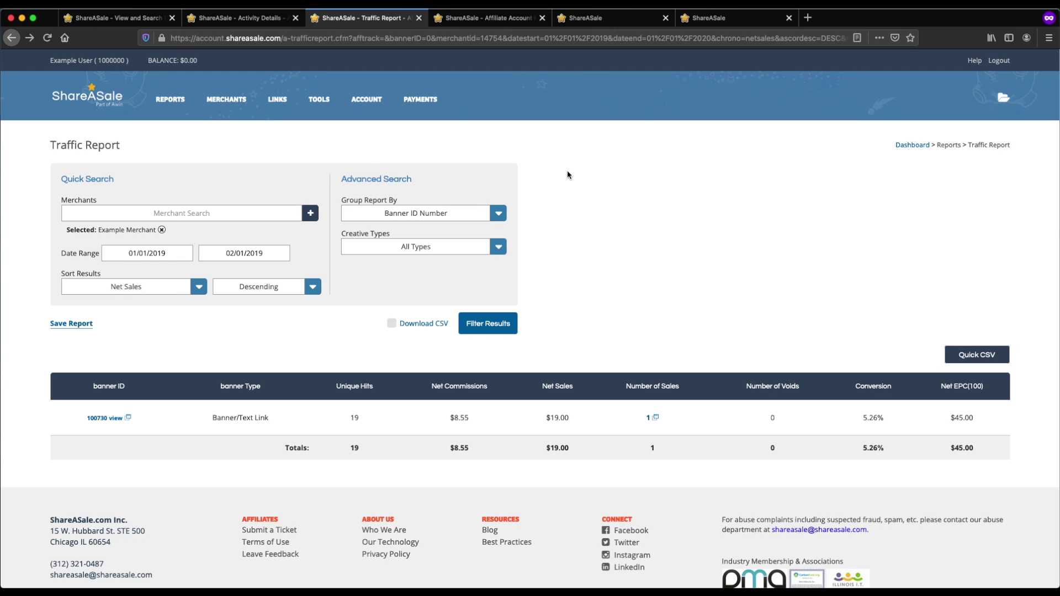
Open the 06/08/2020–07/08/2020 Weekly Progress report and review its daily clicks chart and table.
{"action": "mouse_move", "coordinate": [170, 103]}
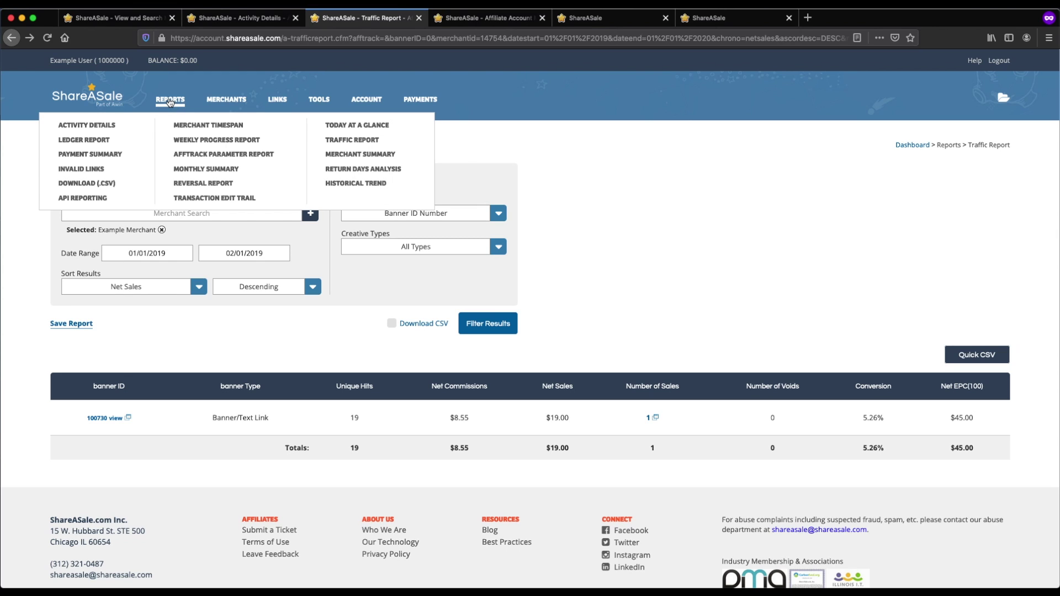
{"action": "left_click", "coordinate": [194, 144]}
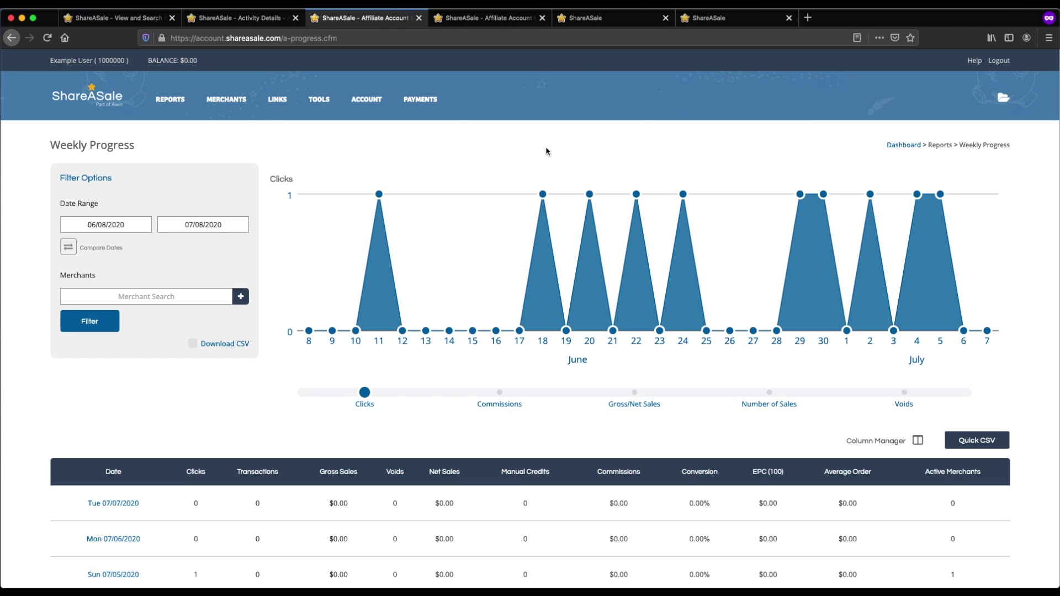
{"action": "scroll", "coordinate": [651, 436], "scroll_direction": "down", "scroll_amount": 5}
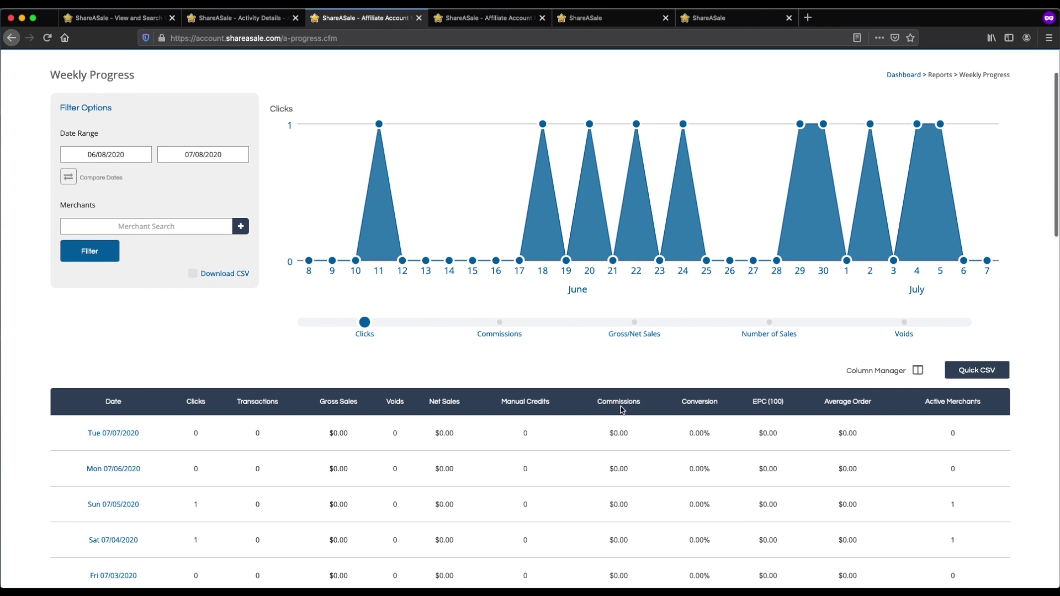
{"action": "scroll", "coordinate": [389, 138], "scroll_direction": "up", "scroll_amount": 5}
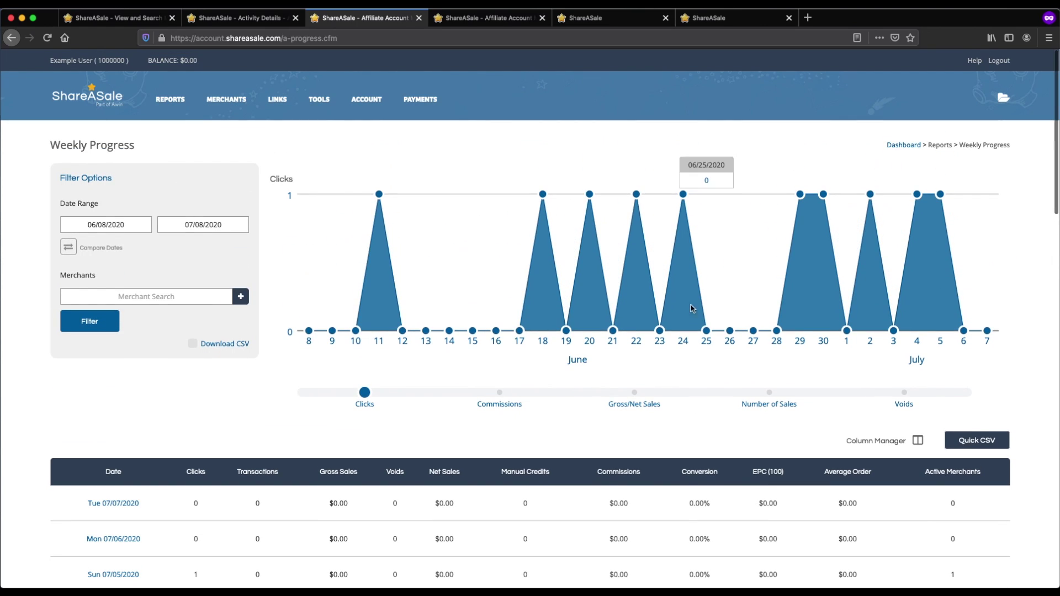